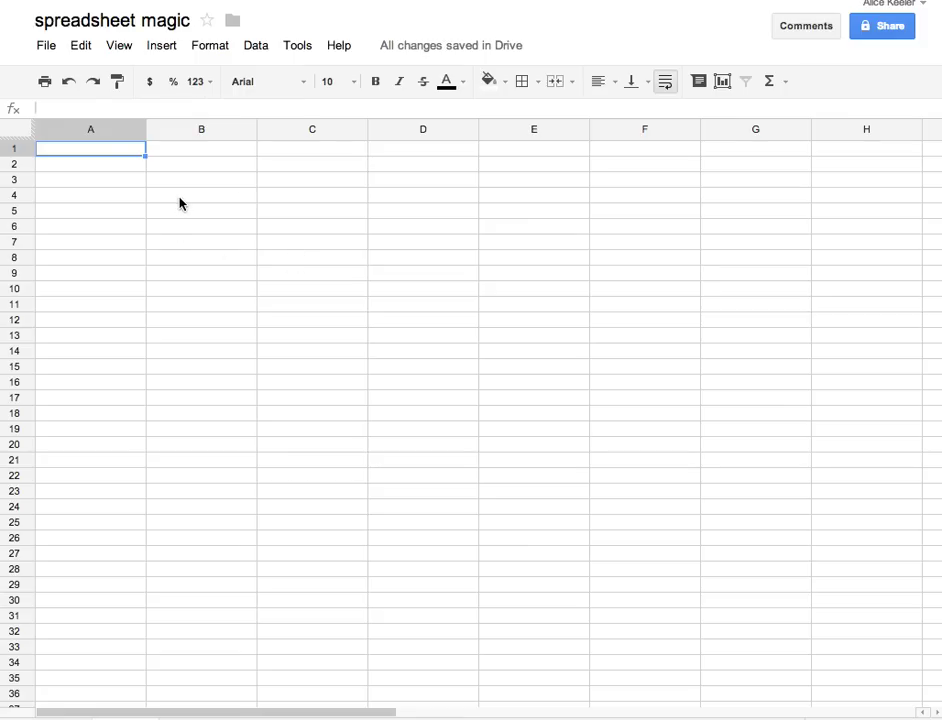
pyautogui.click(180, 199)
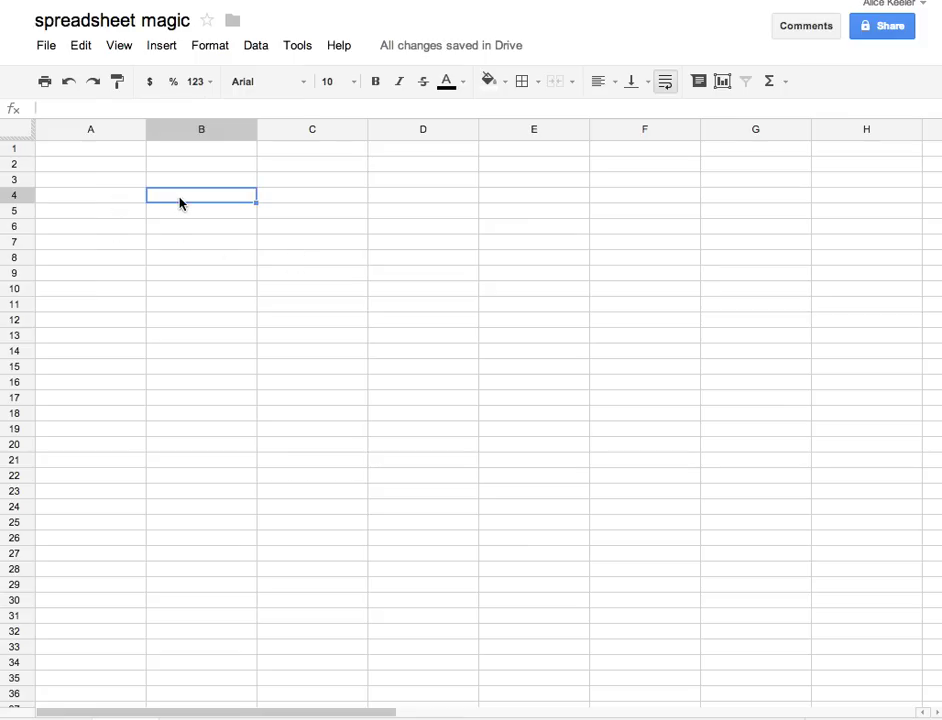
pyautogui.click(335, 211)
pyautogui.click(321, 352)
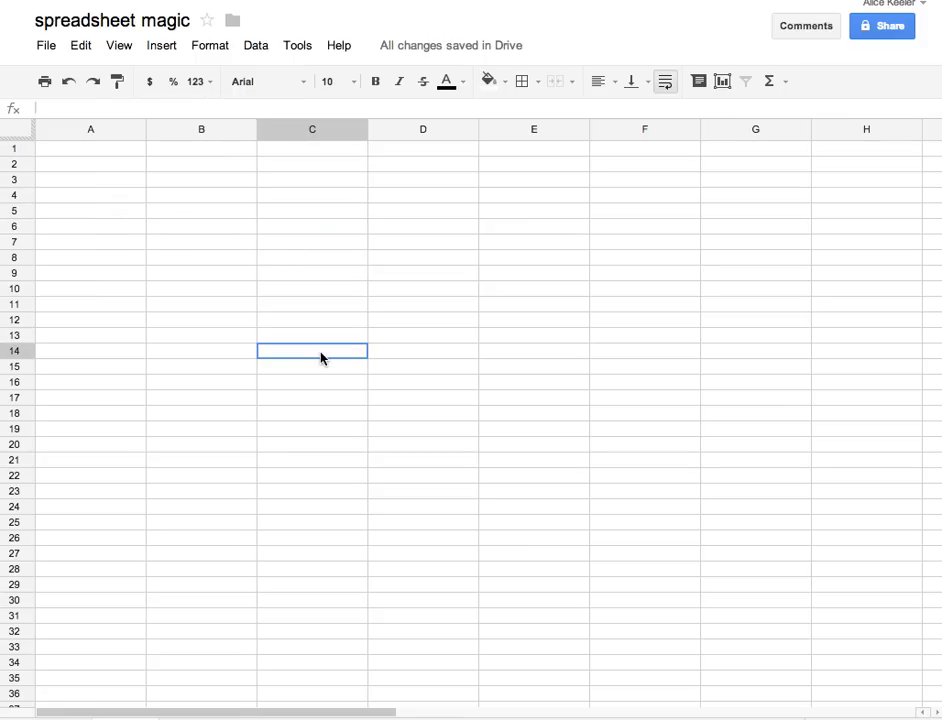
pyautogui.click(492, 259)
pyautogui.click(416, 343)
pyautogui.click(267, 214)
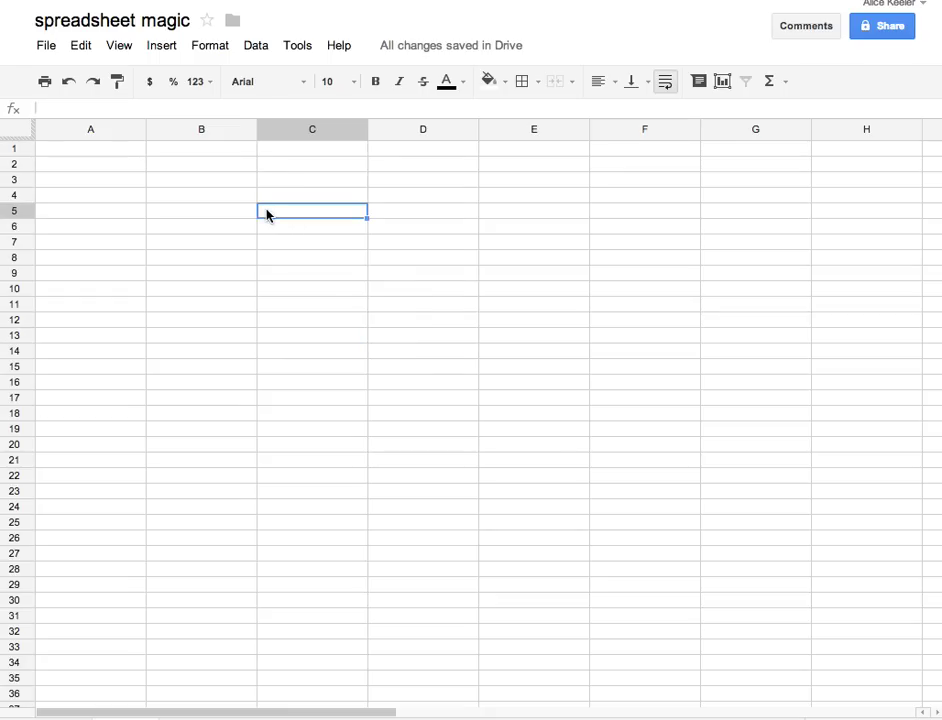
pyautogui.click(202, 246)
# Enter the starting numbers 1 and 2 in cells B5 and B6
pyautogui.click(197, 211)
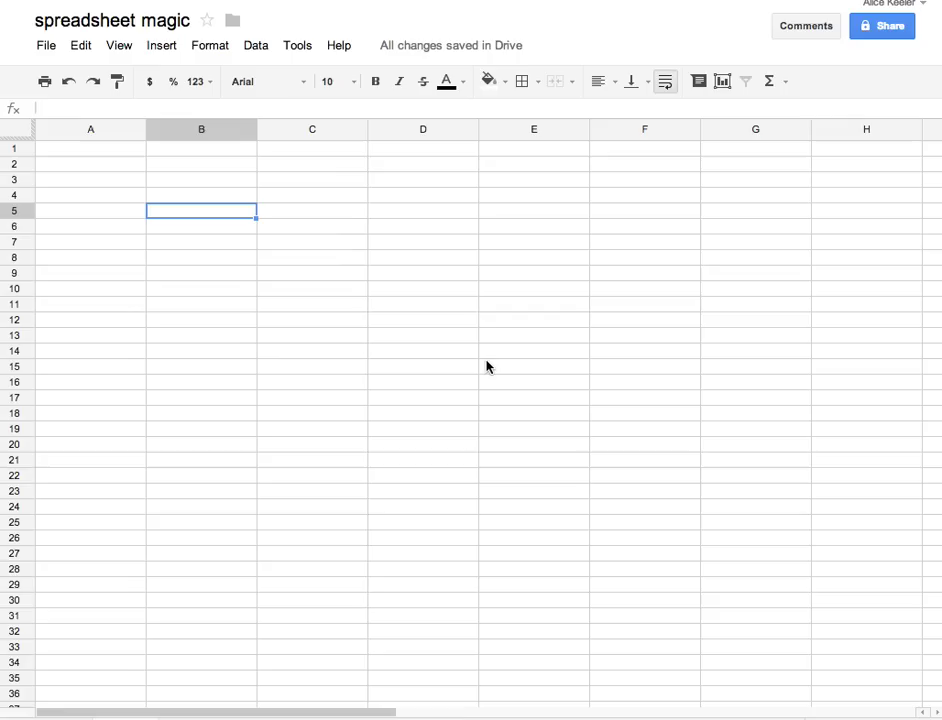
pyautogui.write('1')
pyautogui.press('Return')
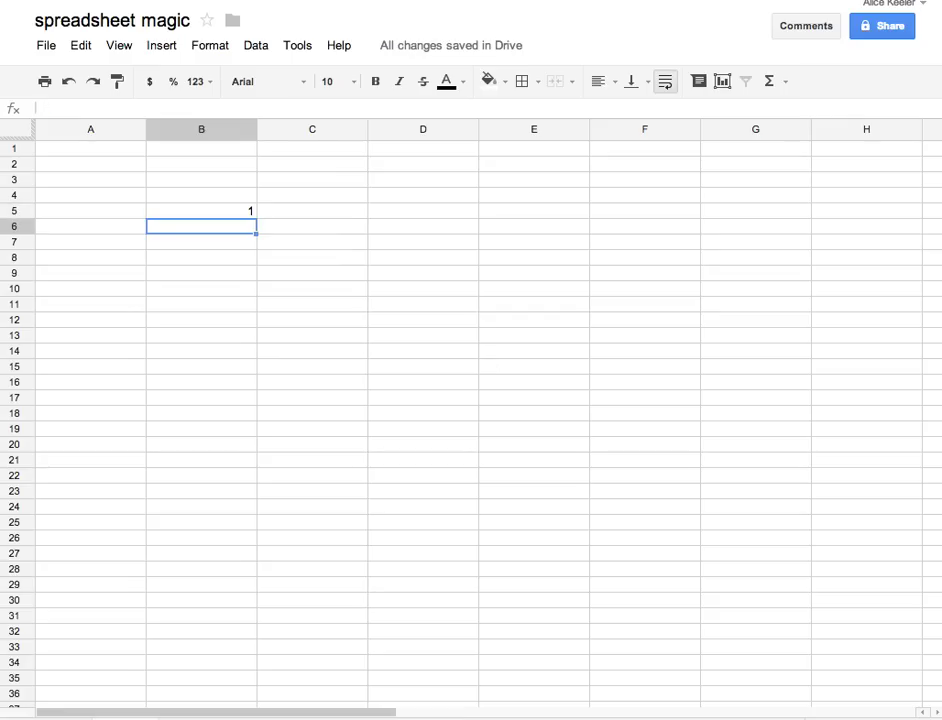
pyautogui.write('2')
pyautogui.press('Return')
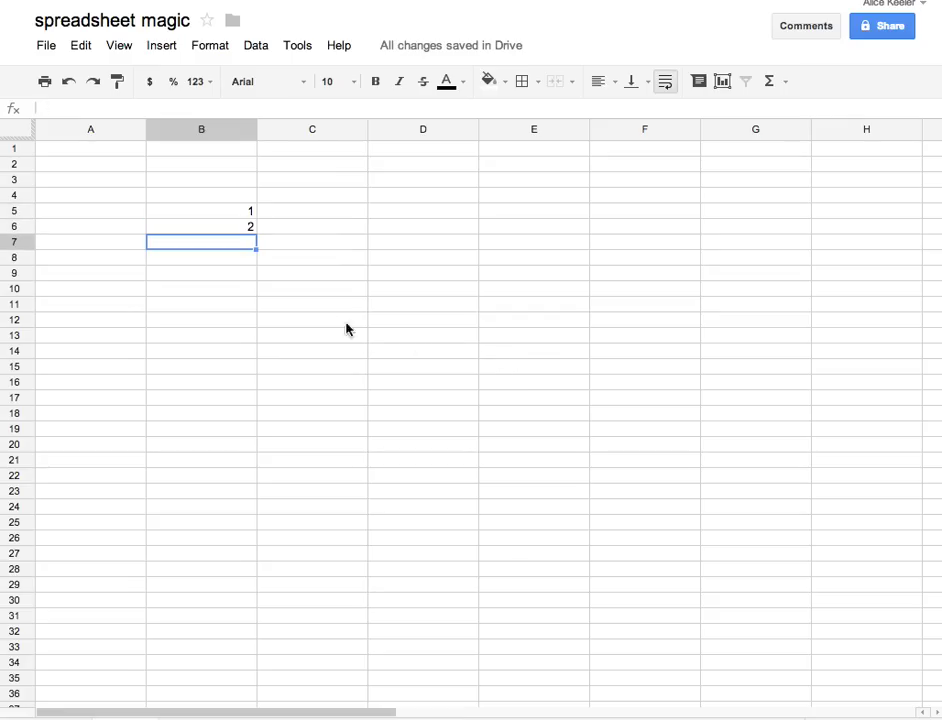
# Extend the number series from B5:B6 down column B to row 100 using autofill
pyautogui.moveTo(245, 215); pyautogui.dragTo(244, 229)
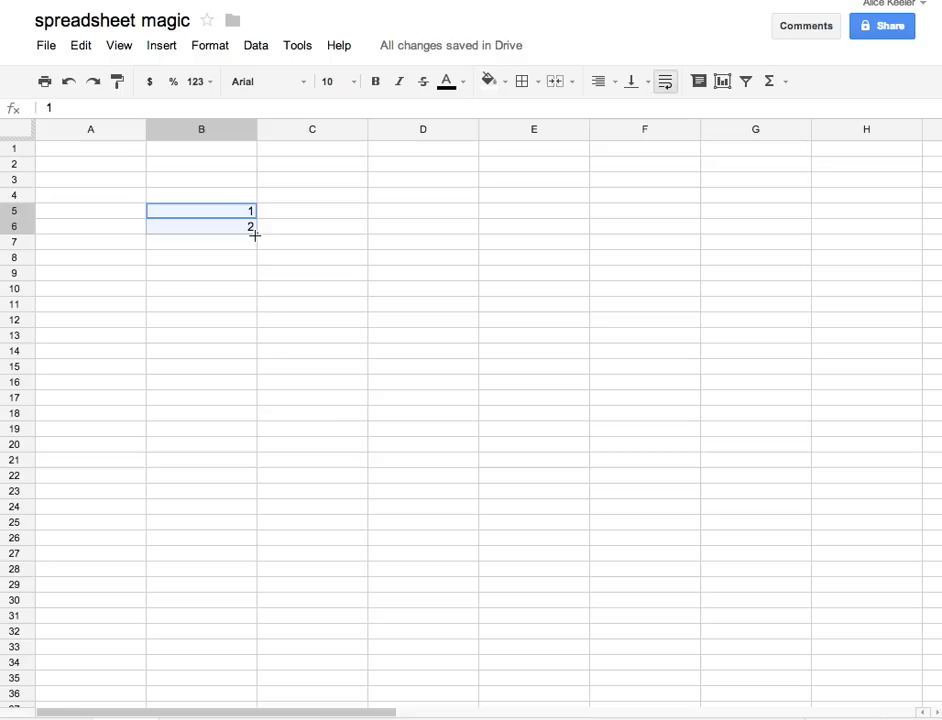
pyautogui.scroll(-8, 254, 235)
pyautogui.scroll(8, 254, 235)
pyautogui.moveTo(254, 233); pyautogui.dragTo(206, 702)
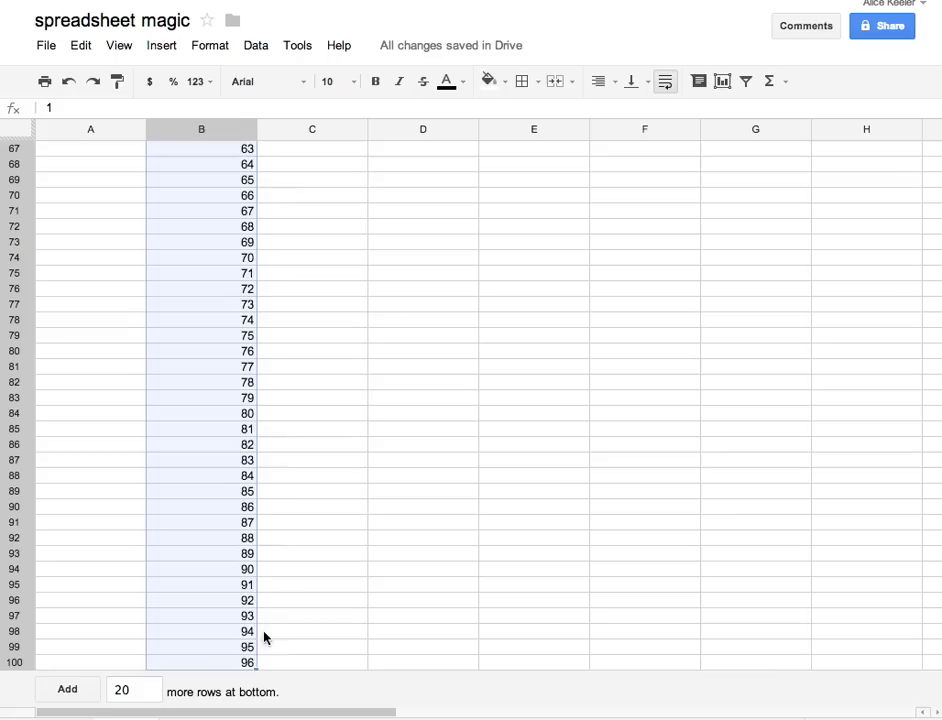
pyautogui.scroll(10, 298, 476)
pyautogui.scroll(5, 298, 476)
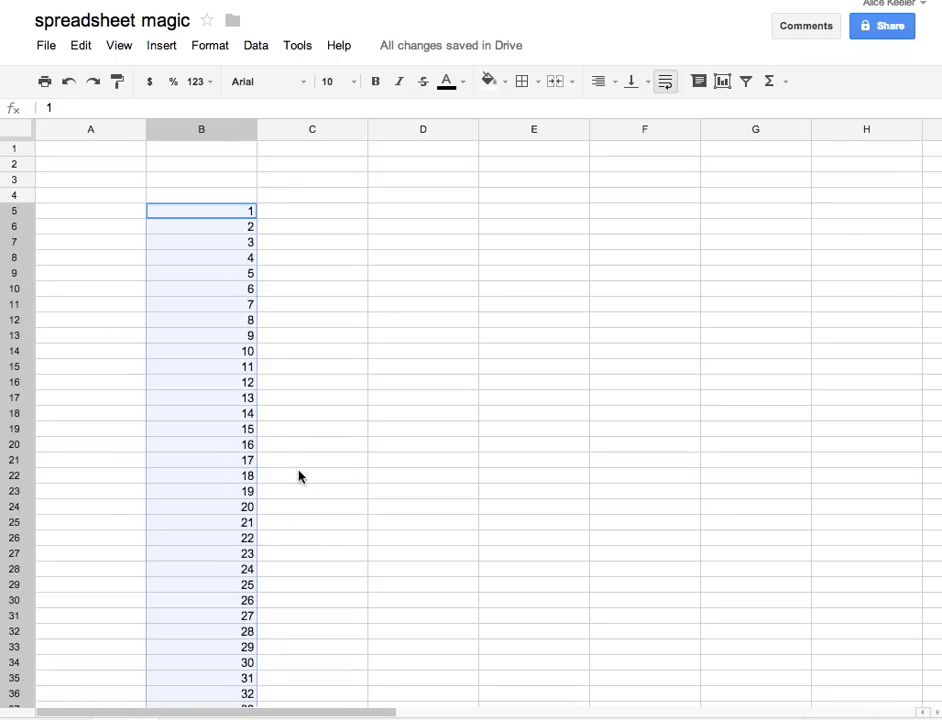
# Enter the starting numbers 1 and 2 in cells C5 and C6
pyautogui.scroll(-1, 322, 273)
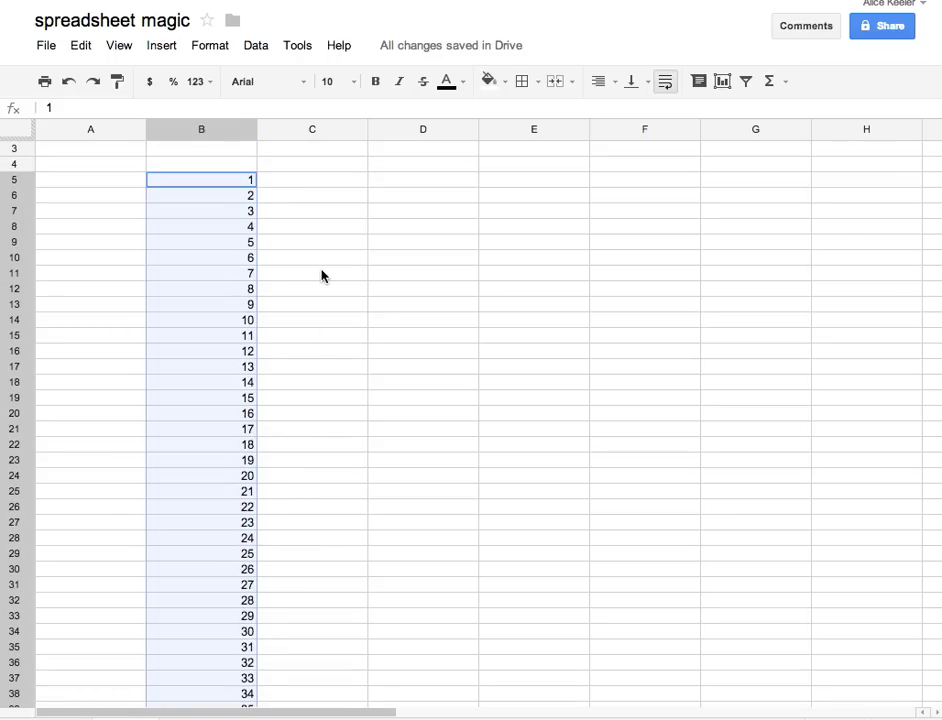
pyautogui.click(325, 179)
pyautogui.write('1')
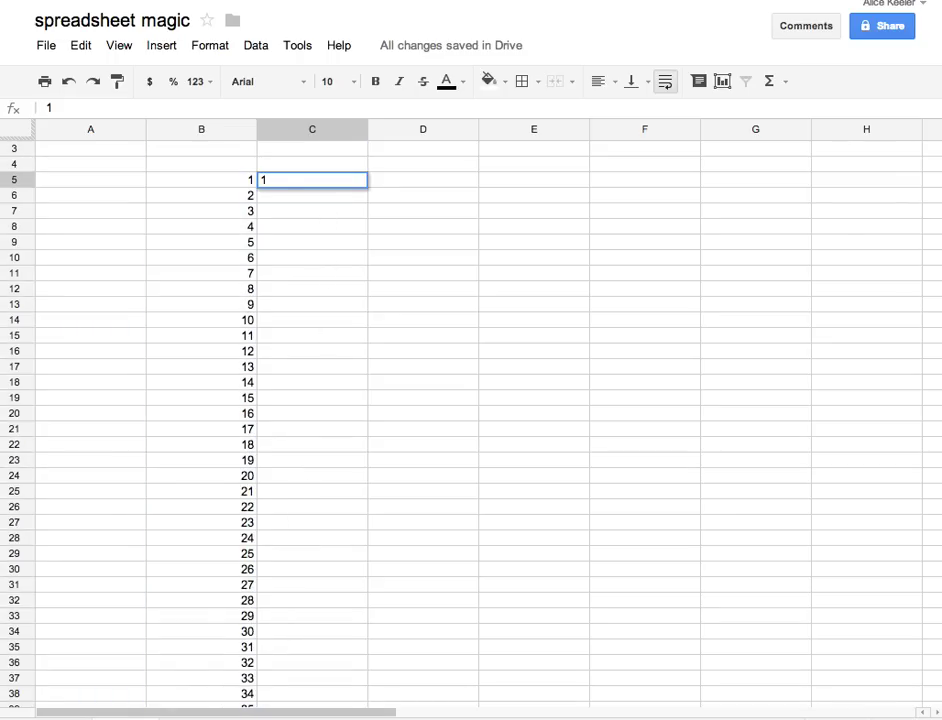
pyautogui.press('Return')
pyautogui.write('2')
pyautogui.press('Return')
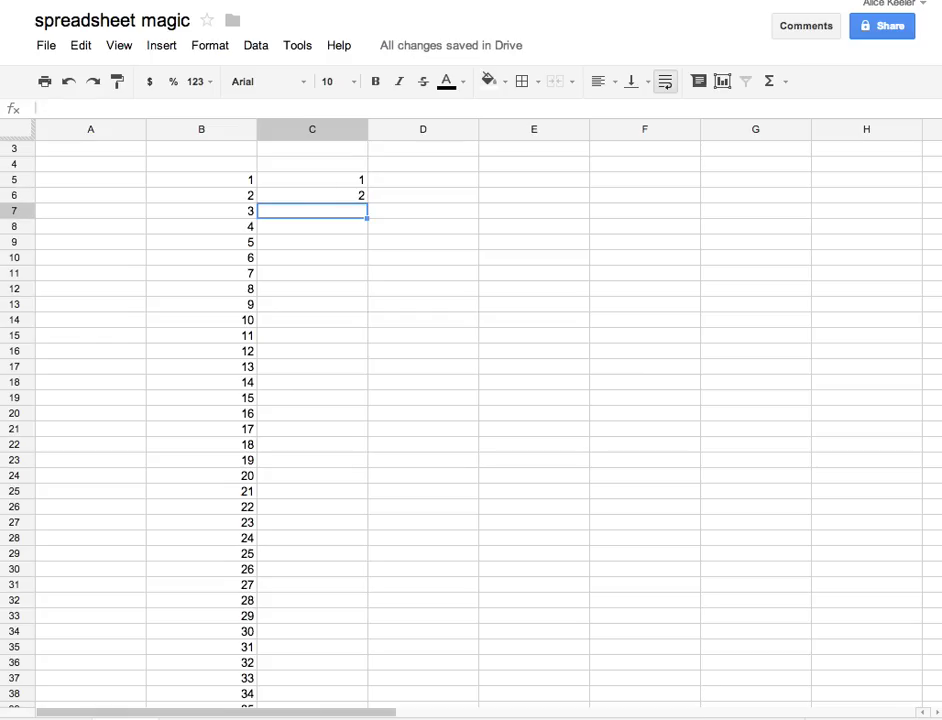
# Autofill the series from C5:C6 down column C to row 82
pyautogui.click(308, 181)
pyautogui.moveTo(308, 183); pyautogui.dragTo(310, 196)
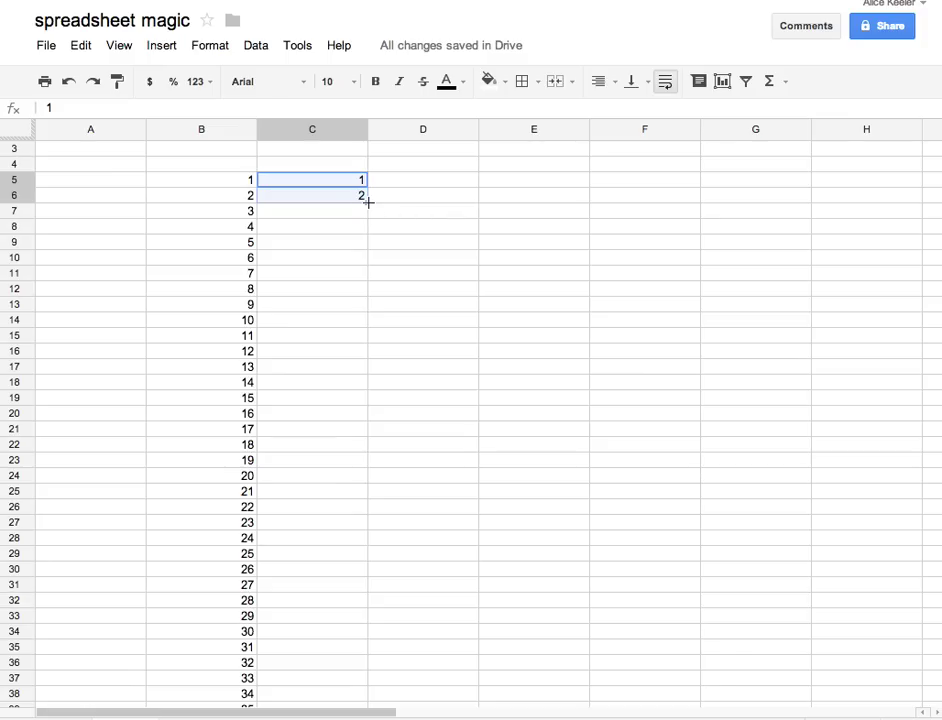
pyautogui.moveTo(368, 203); pyautogui.dragTo(322, 704)
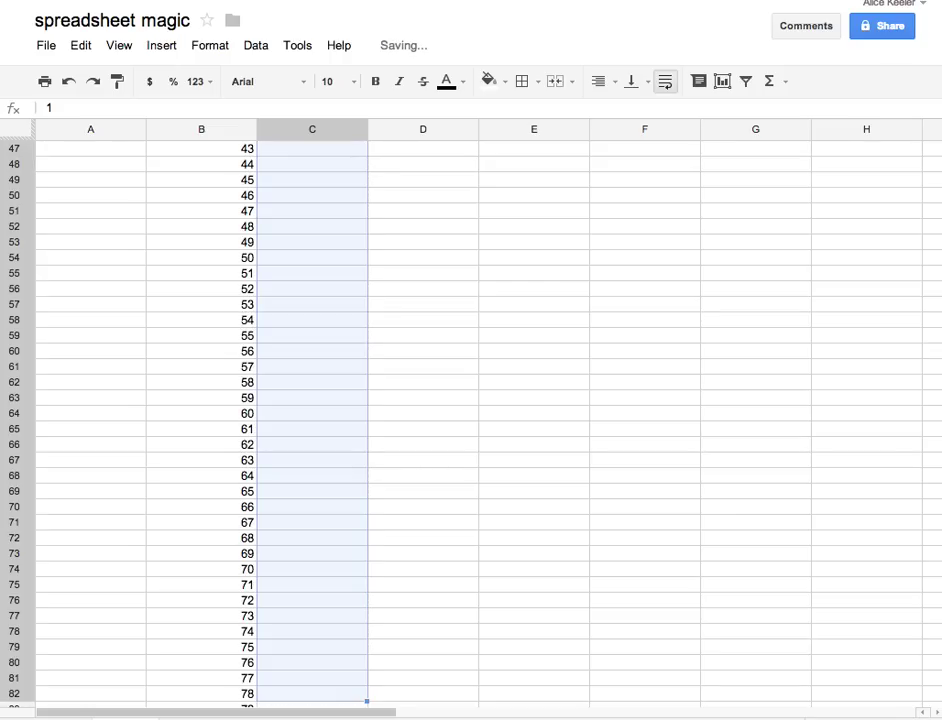
pyautogui.scroll(15, 355, 378)
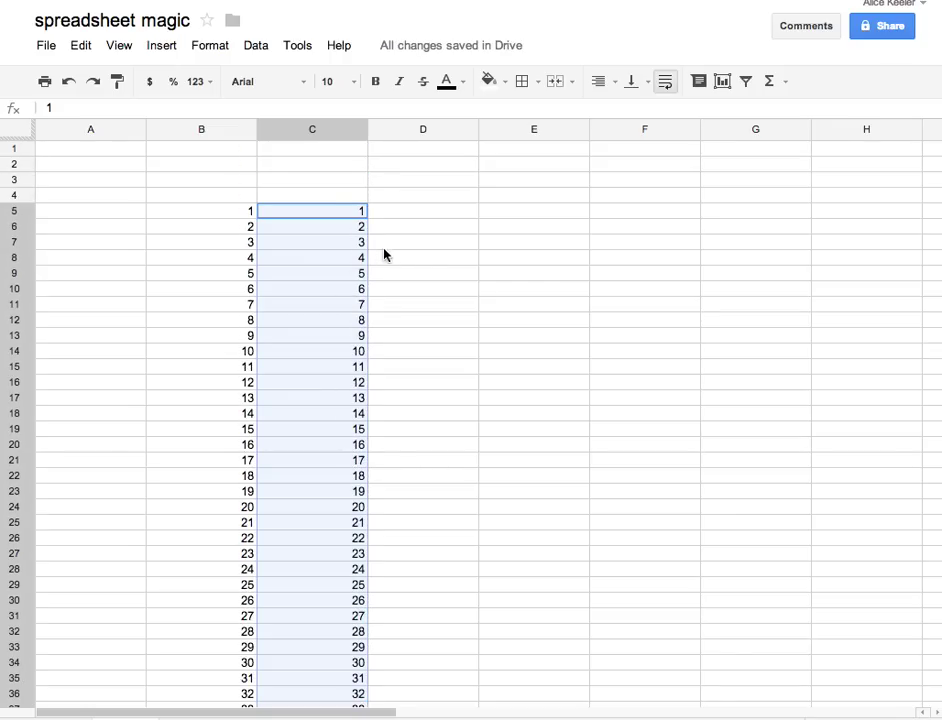
# Enter 5 and 10 in cells D5 and D6 and autofill the series down to row 31
pyautogui.click(433, 212)
pyautogui.write('5')
pyautogui.press('Return')
pyautogui.write('10')
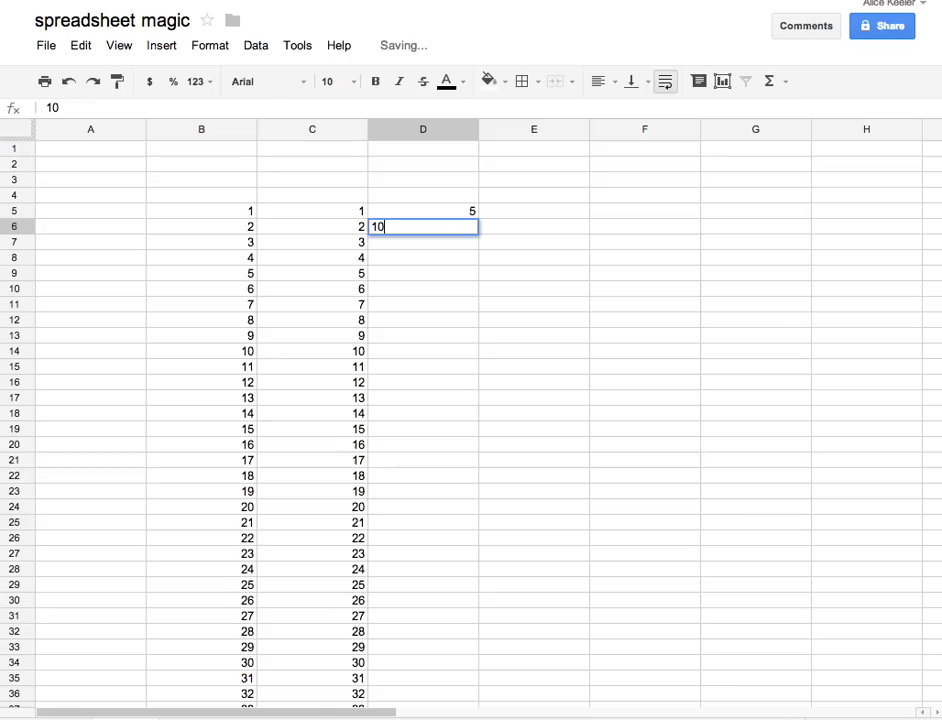
pyautogui.press('Return')
pyautogui.moveTo(470, 211); pyautogui.dragTo(455, 230)
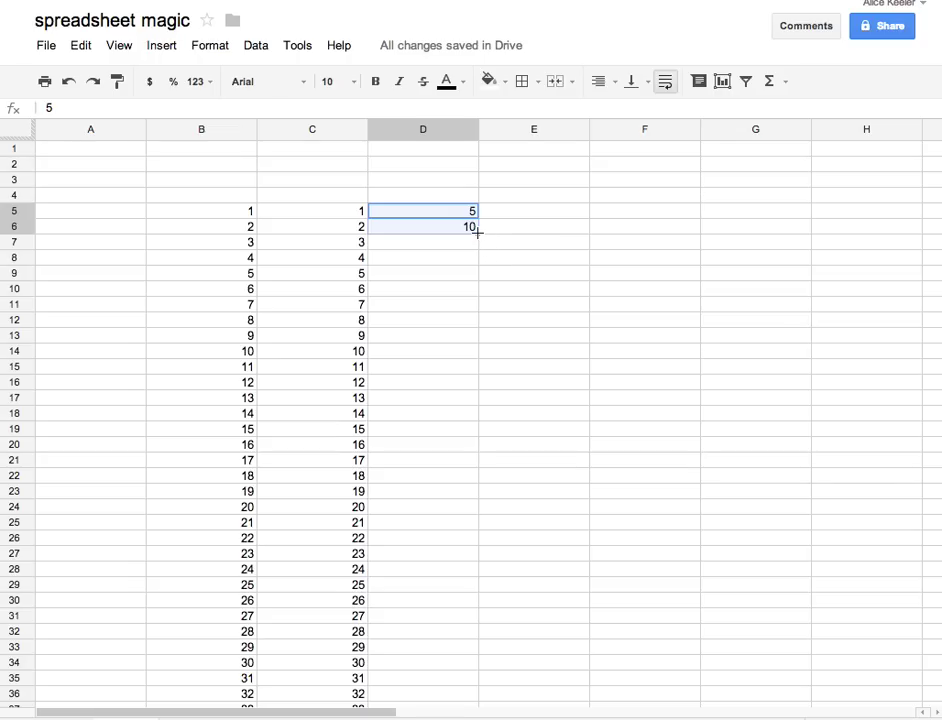
pyautogui.moveTo(477, 231); pyautogui.dragTo(476, 620)
# Enter 6 and 16 in cells E5 and E6 and autofill the pattern down to row 32
pyautogui.click(518, 222)
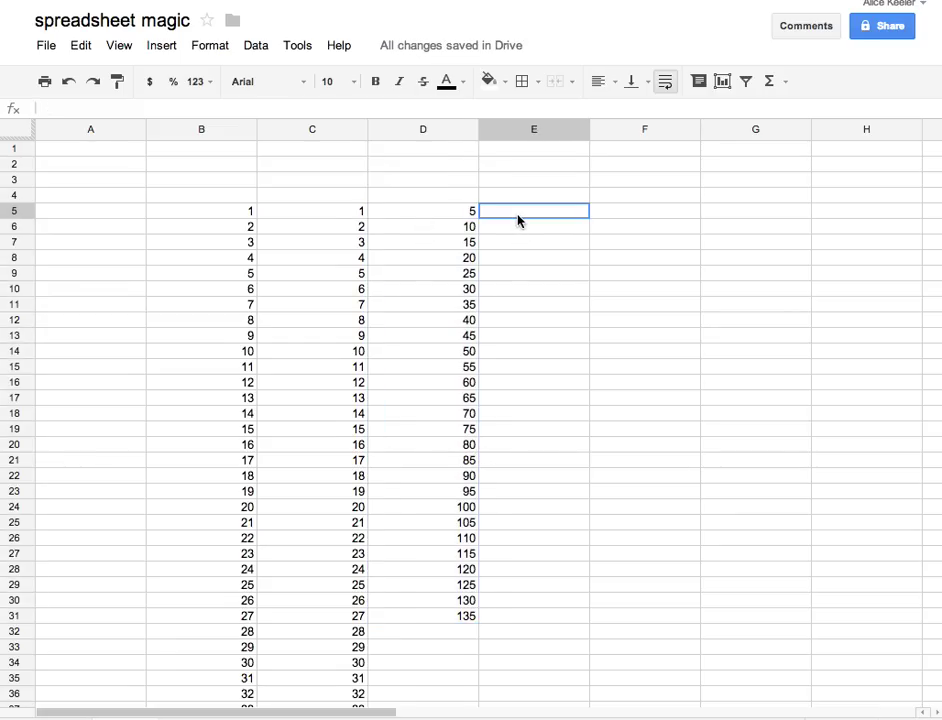
pyautogui.write('6')
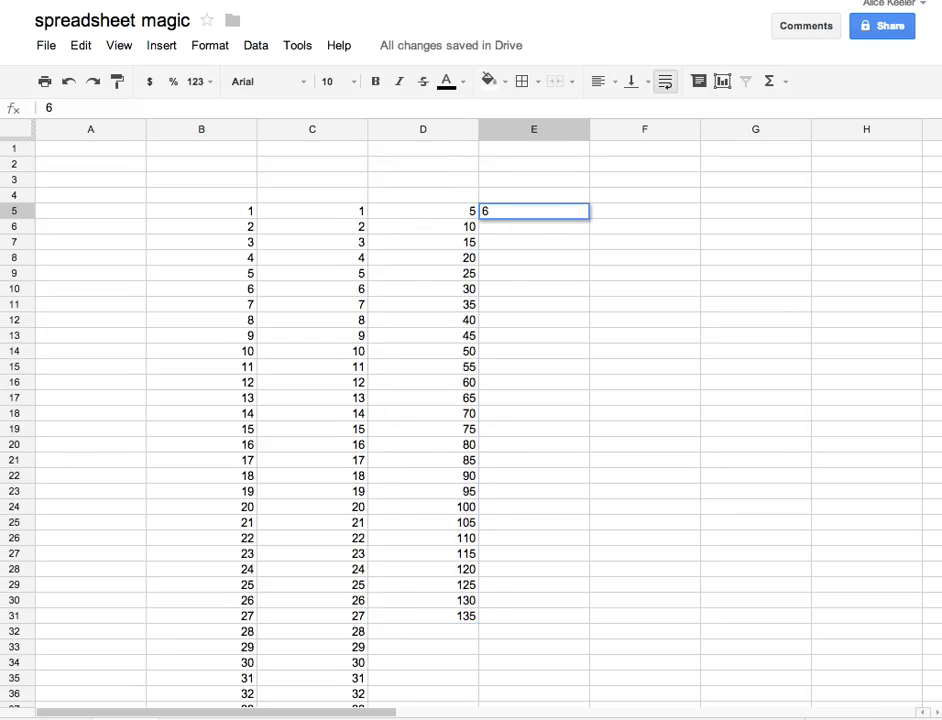
pyautogui.press('Return')
pyautogui.write('16')
pyautogui.press('Return')
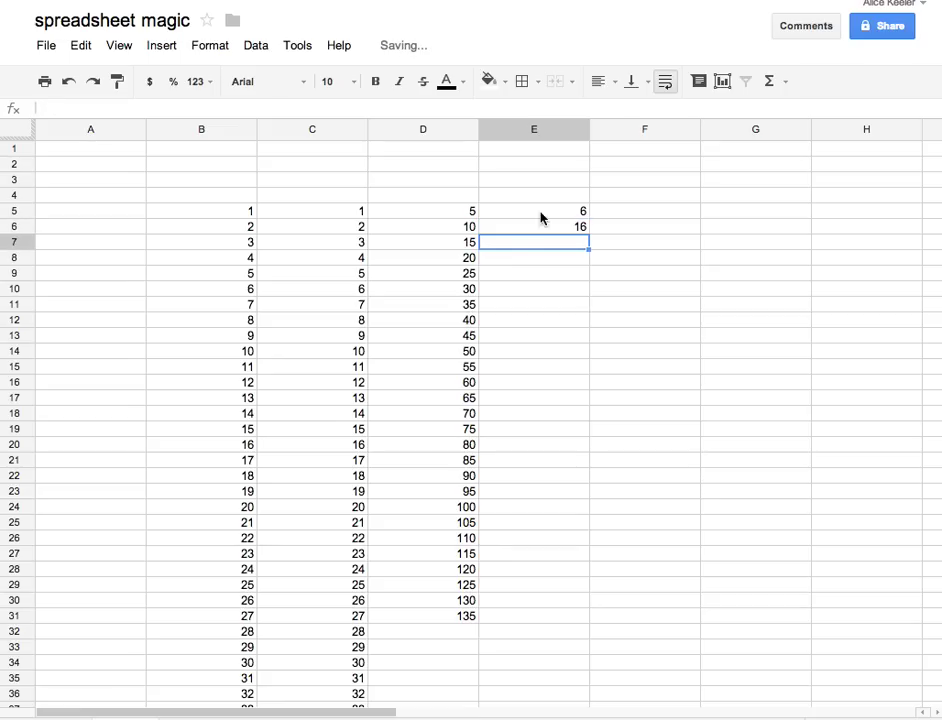
pyautogui.moveTo(572, 212); pyautogui.dragTo(572, 227)
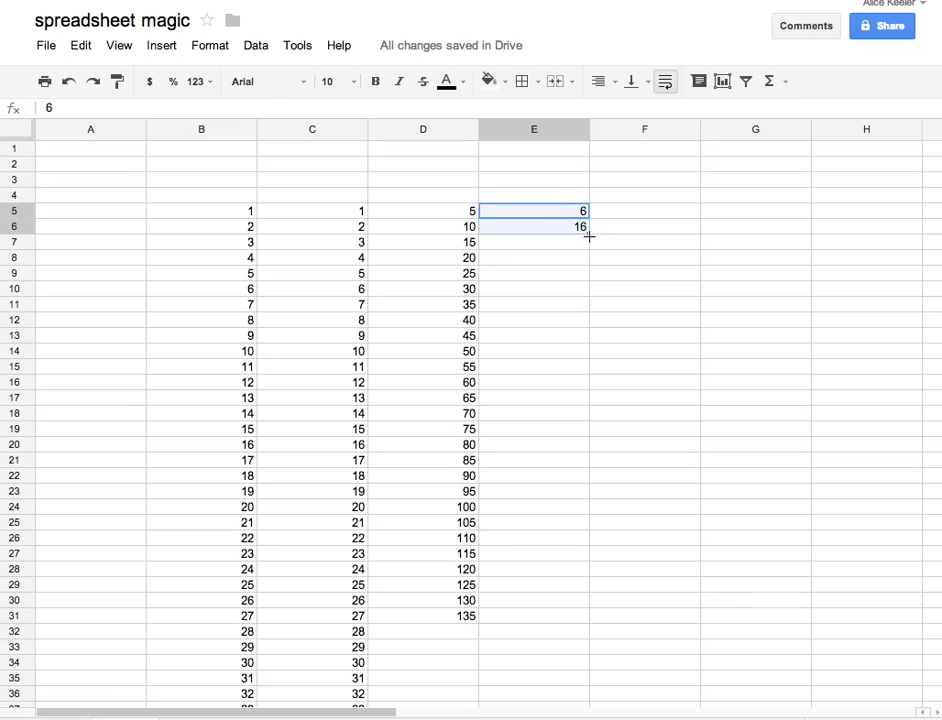
pyautogui.moveTo(589, 236); pyautogui.dragTo(580, 639)
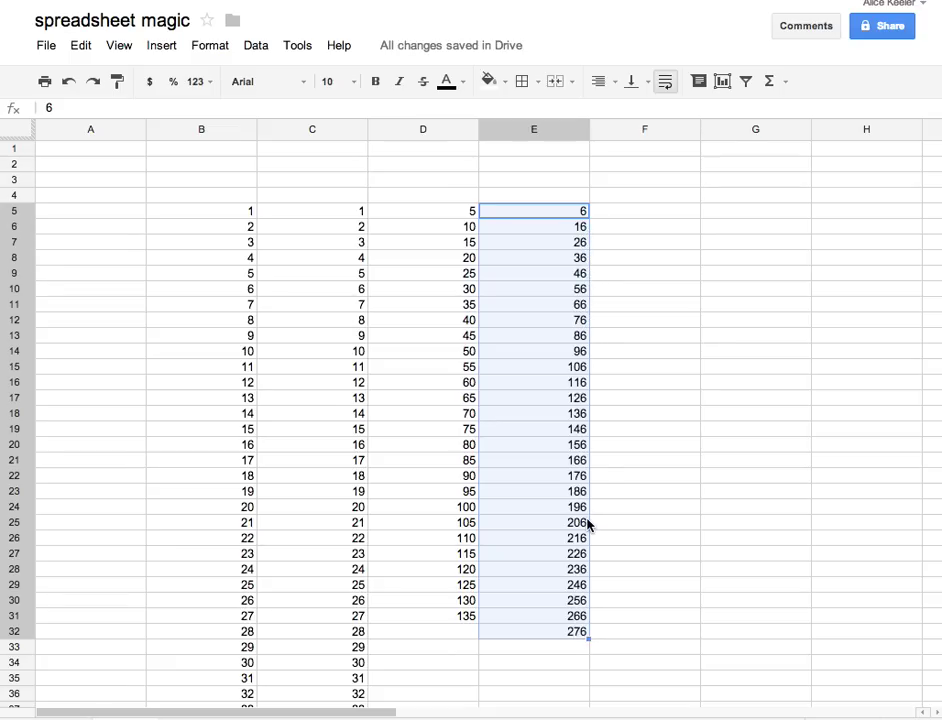
# Enter the consecutive dates 2/14/2013 and 2/15/2013 in cells F5 and F6
pyautogui.click(650, 215)
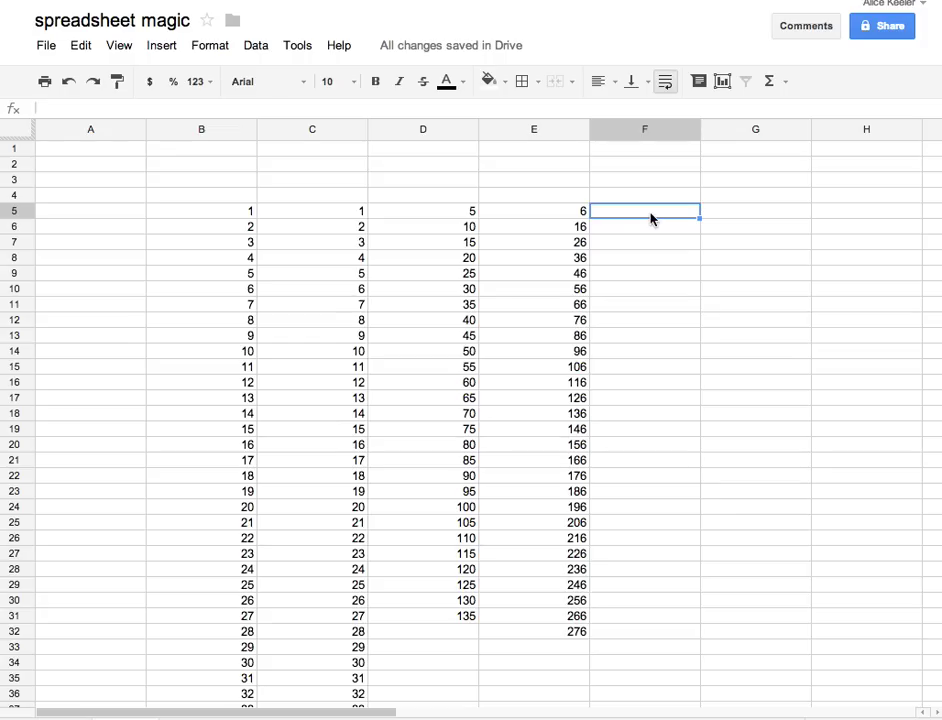
pyautogui.write('2/1')
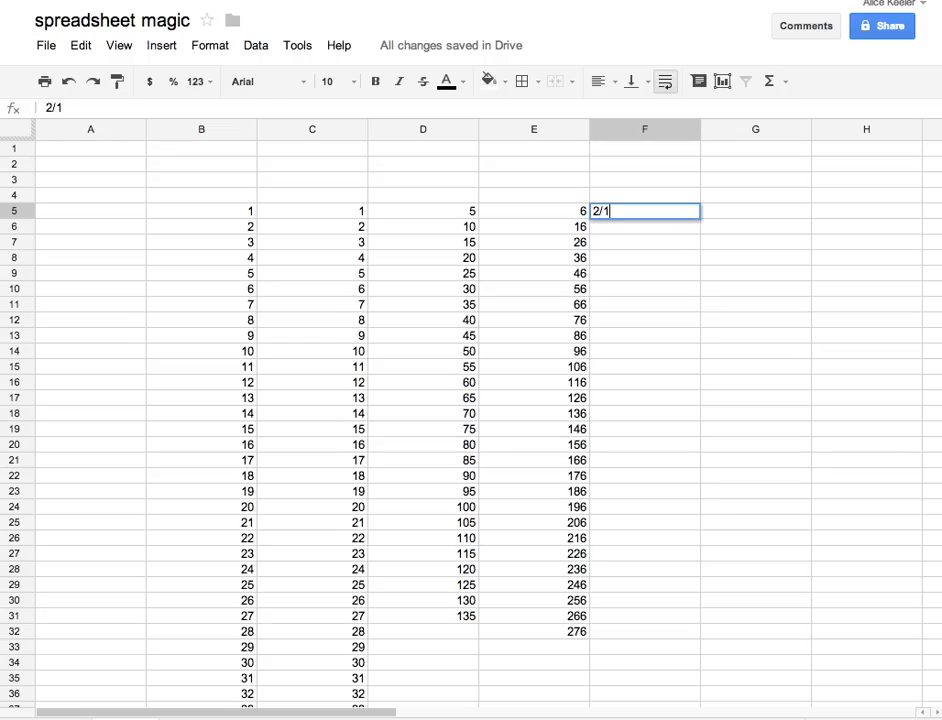
pyautogui.write('4/2013')
pyautogui.press('Return')
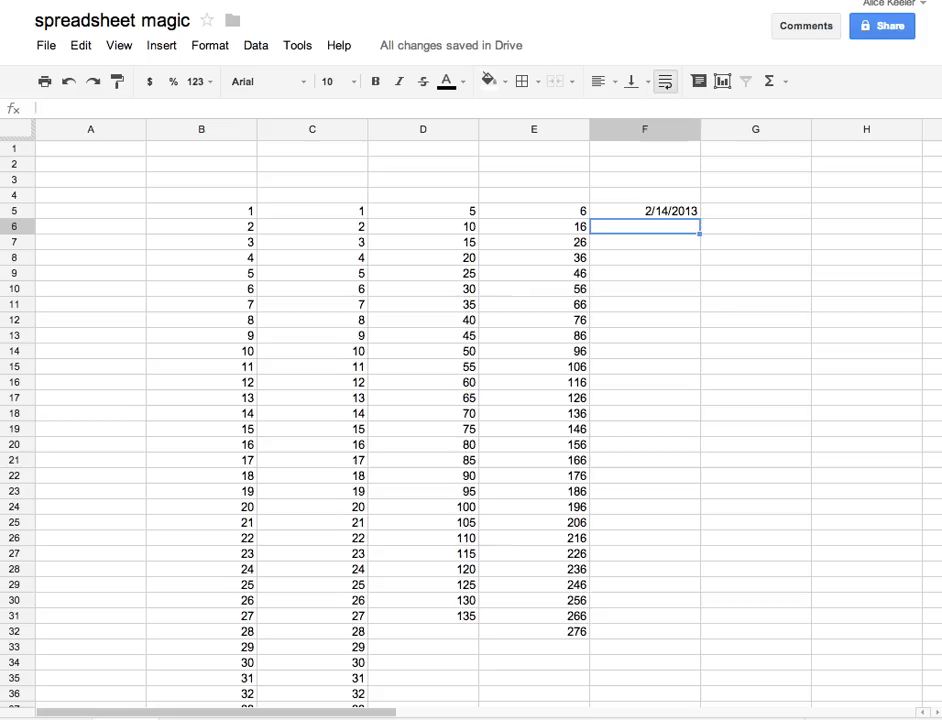
pyautogui.write('2/15/201')
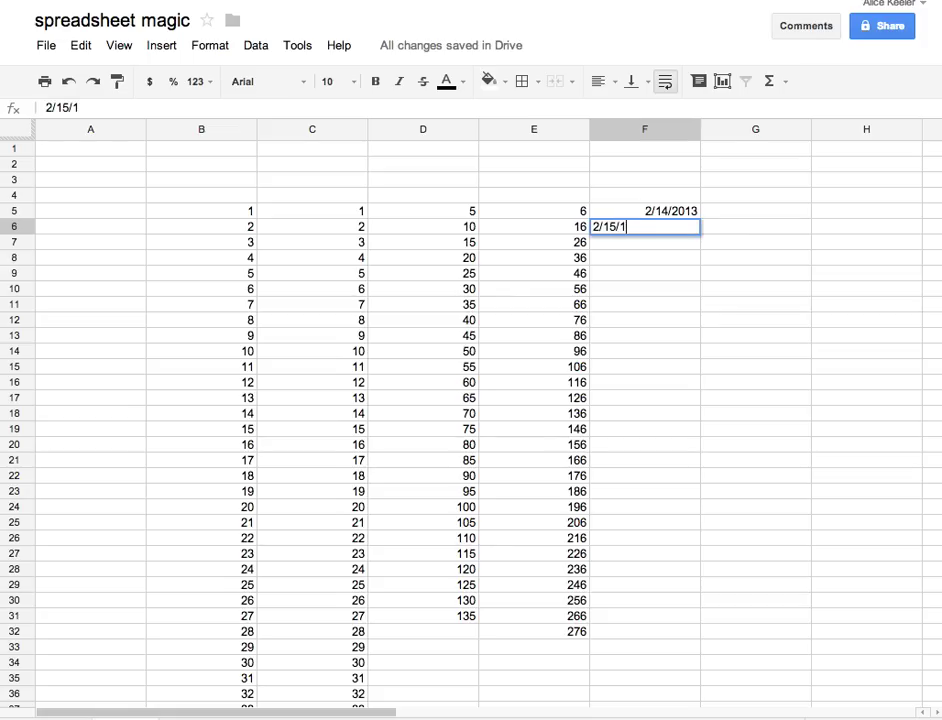
pyautogui.write('3')
pyautogui.press('Return')
# Autofill the daily dates from F5:F6 down column F to row 100
pyautogui.moveTo(680, 212); pyautogui.dragTo(677, 227)
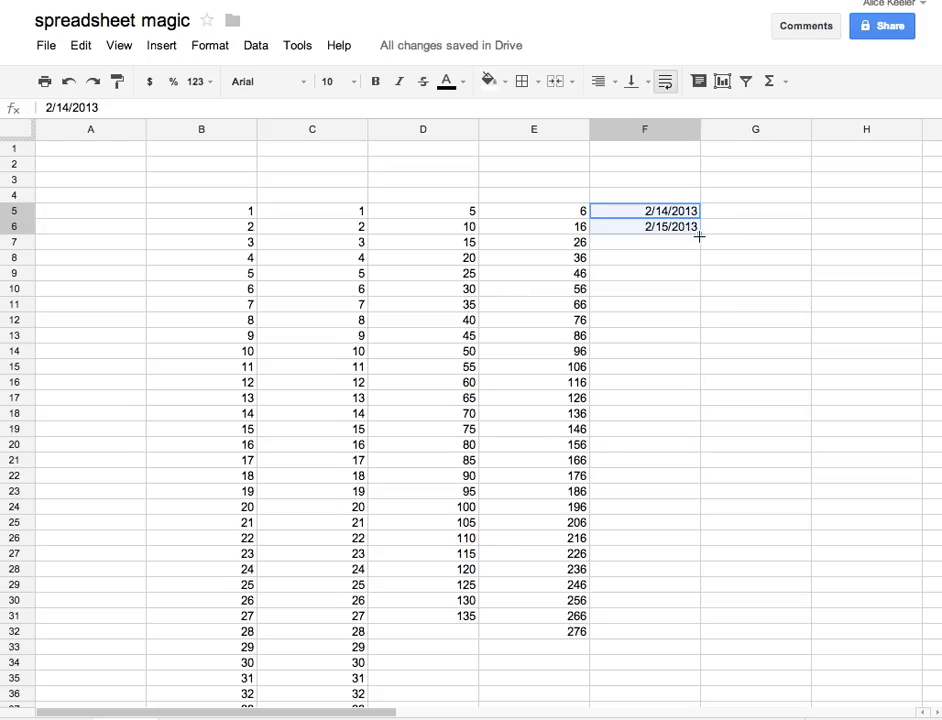
pyautogui.moveTo(699, 235); pyautogui.dragTo(660, 562)
pyautogui.moveTo(658, 641); pyautogui.dragTo(699, 665)
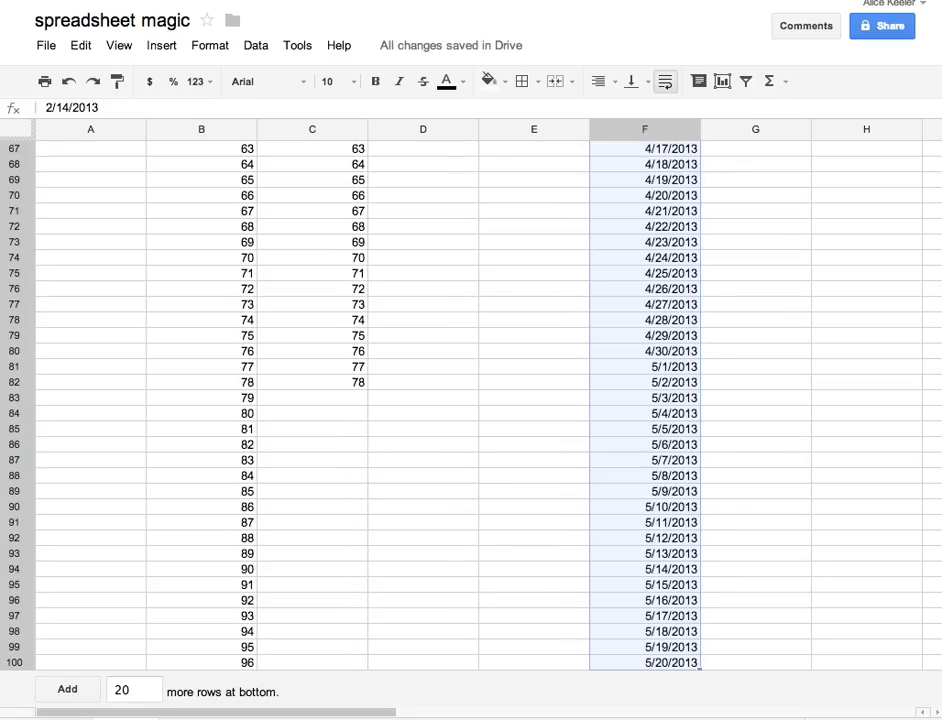
pyautogui.scroll(15, 754, 536)
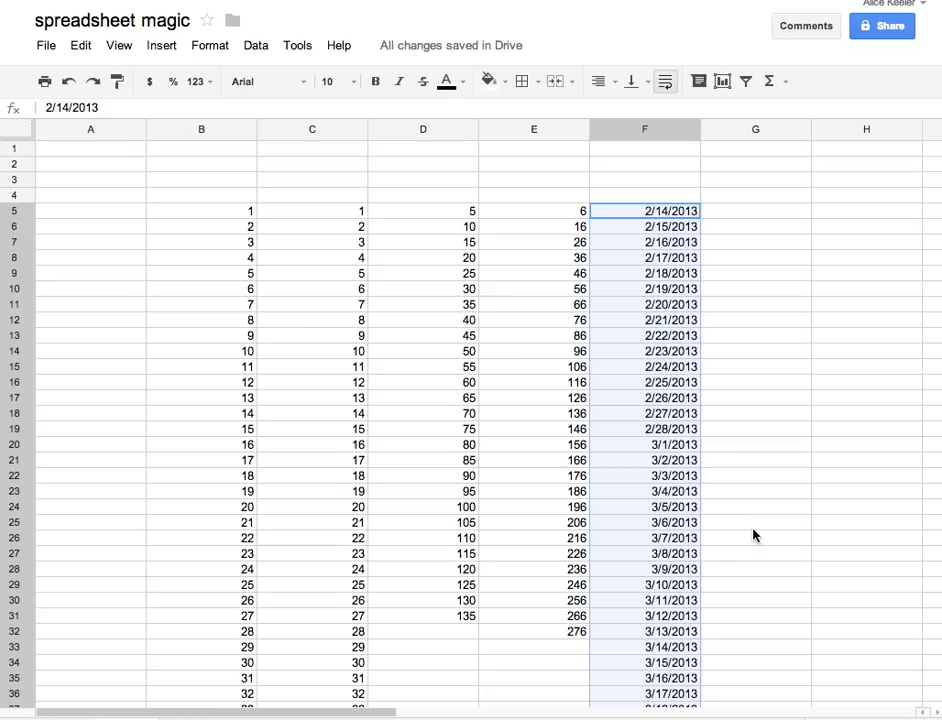
# Enter the first-of-month dates 2/1 and 3/1 in cells G5 and G6
pyautogui.click(736, 211)
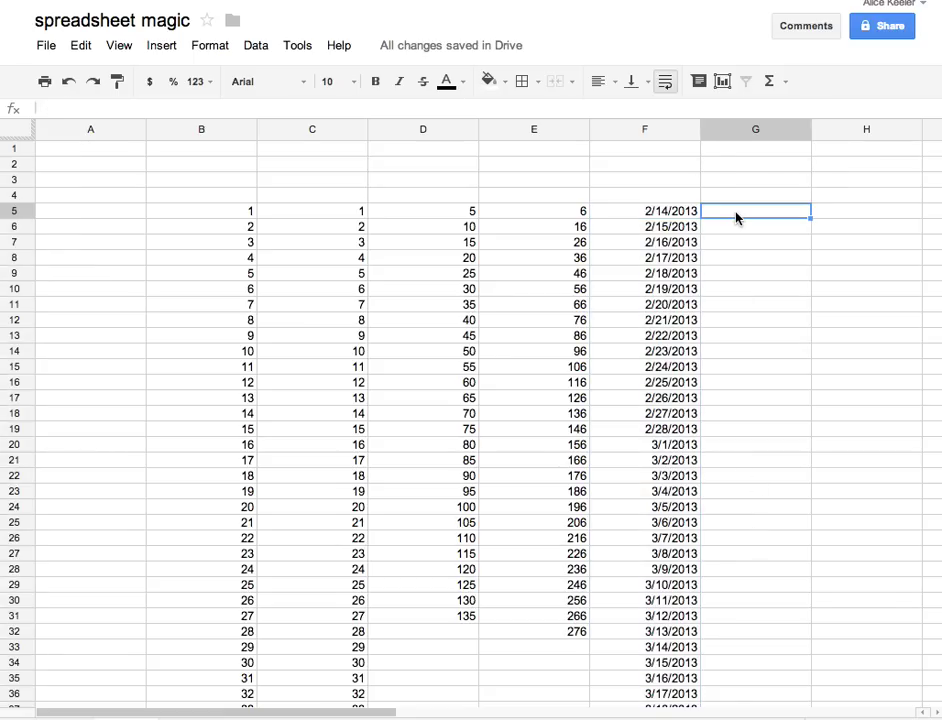
pyautogui.write('2/1')
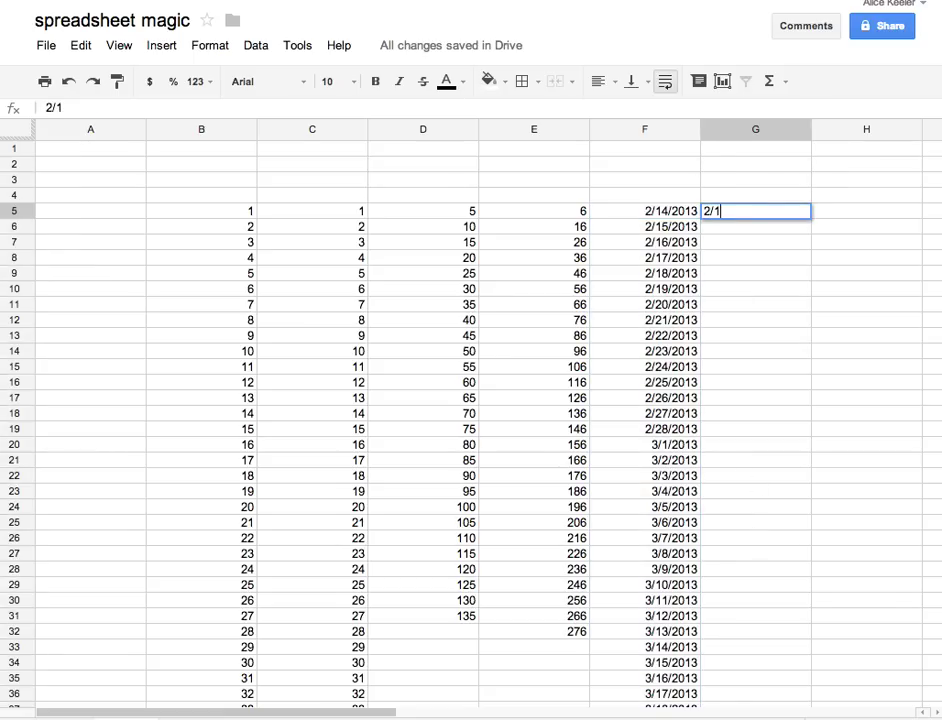
pyautogui.press('Return')
pyautogui.write('3/1')
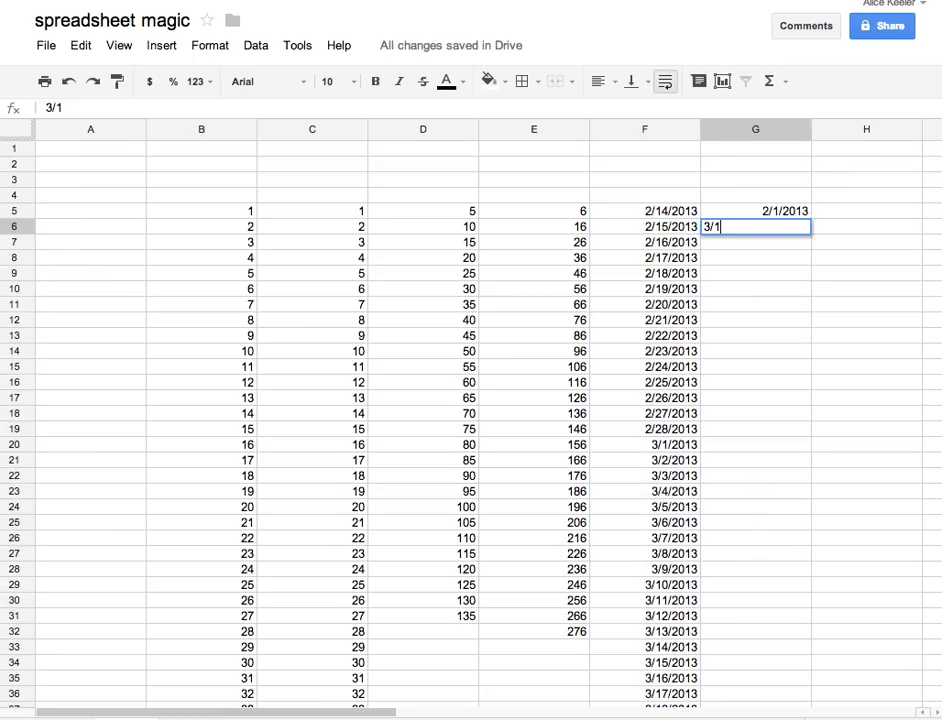
pyautogui.press('Return')
# Autofill the monthly dates from G5:G6 down column G to row 87
pyautogui.moveTo(782, 213); pyautogui.dragTo(786, 232)
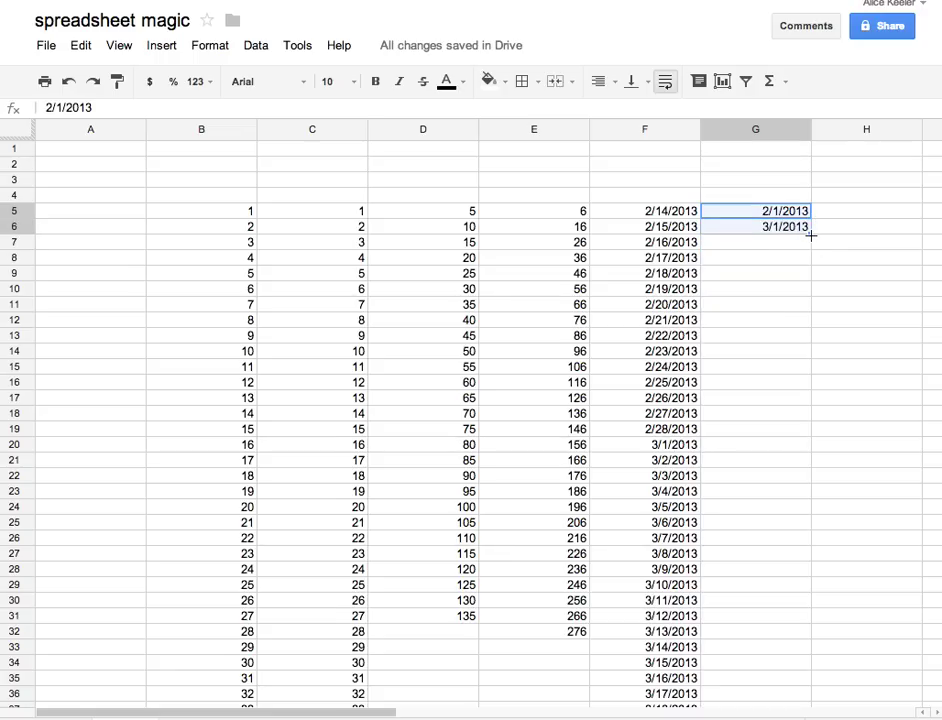
pyautogui.moveTo(812, 234); pyautogui.dragTo(800, 700)
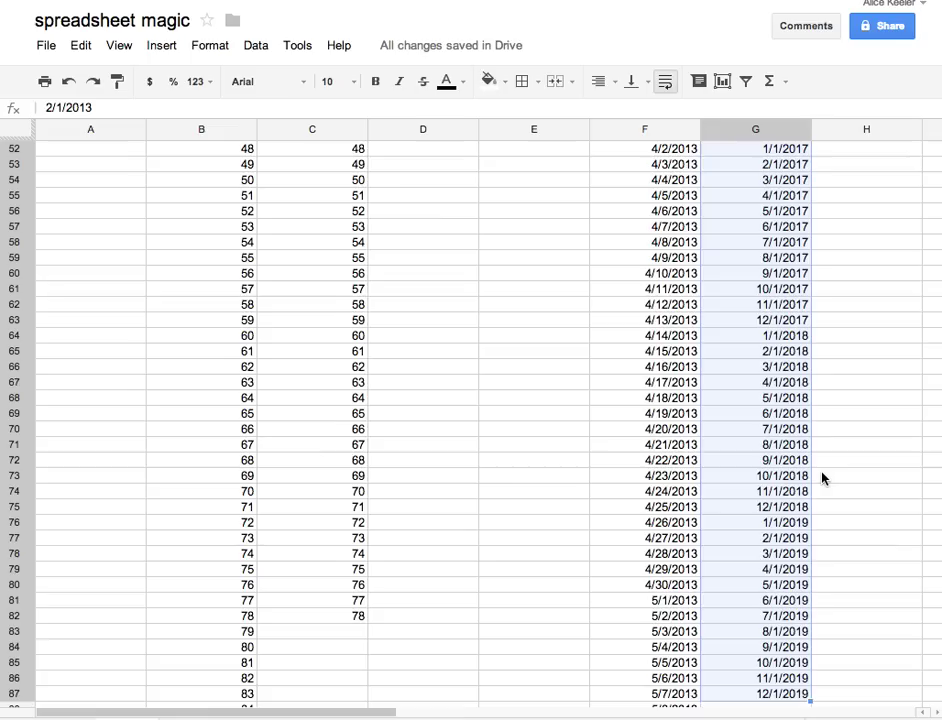
pyautogui.scroll(9, 822, 373)
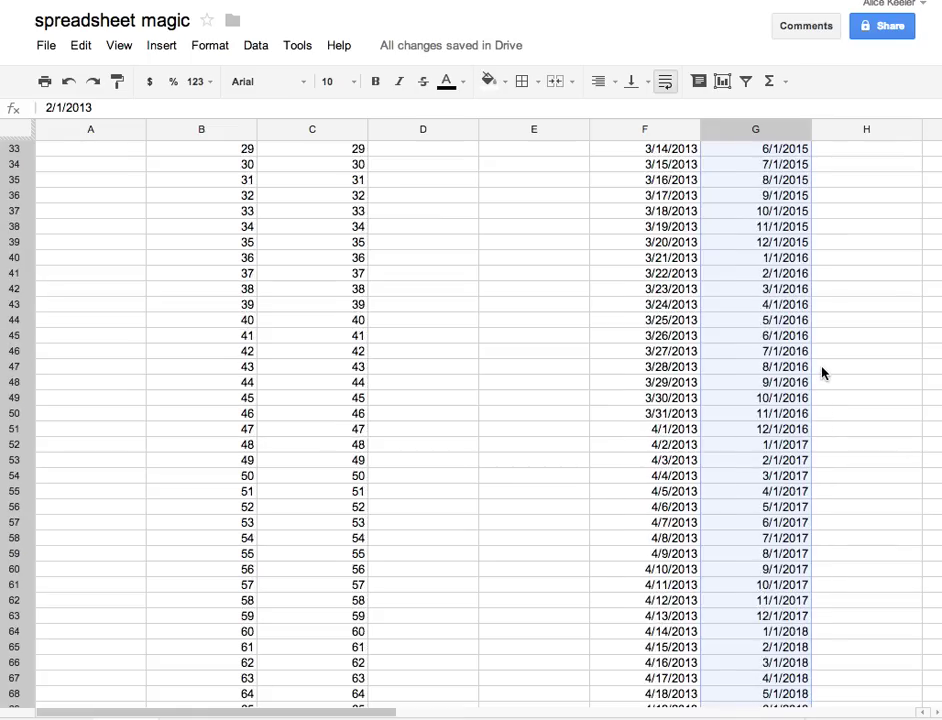
# Enter Monday and Tuesday in cells H5 and H6, and autofill the weekday names down column H to row 29
pyautogui.scroll(6, 822, 373)
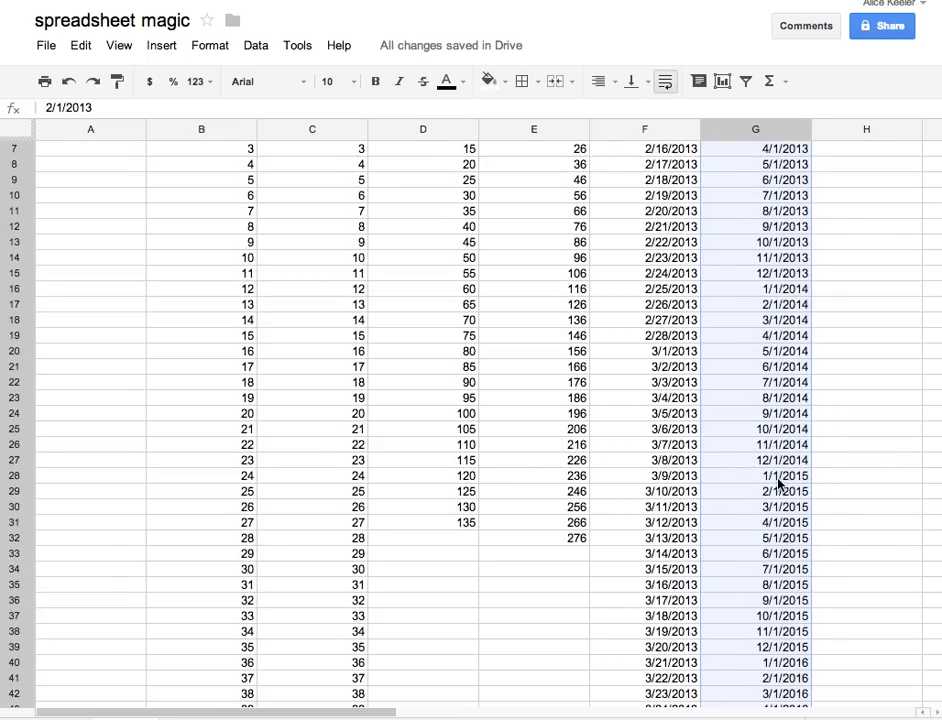
pyautogui.scroll(2, 778, 480)
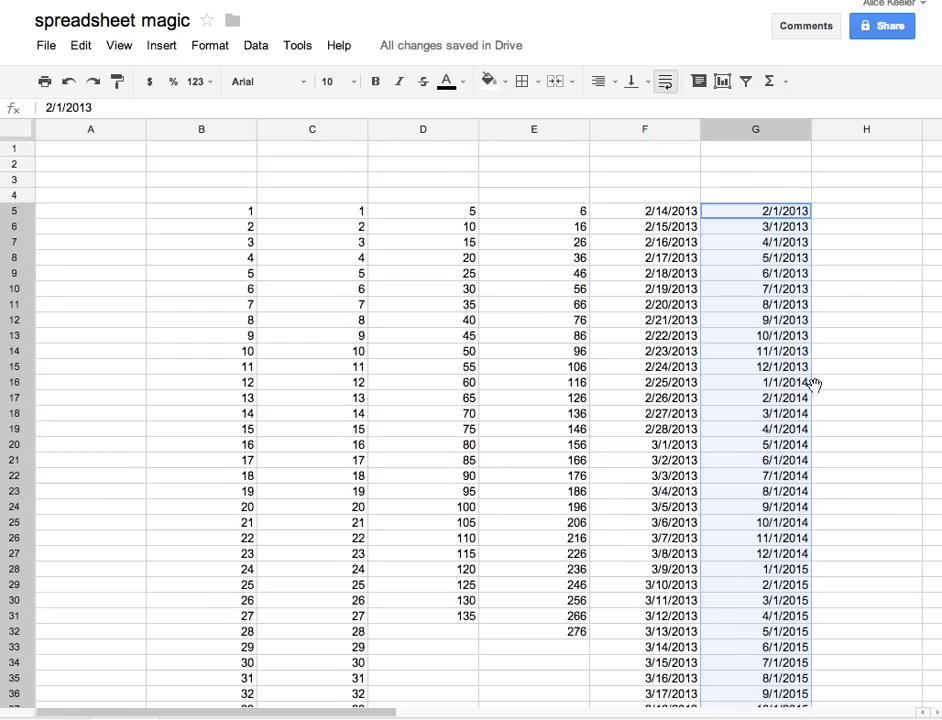
pyautogui.hscroll(4, 818, 284)
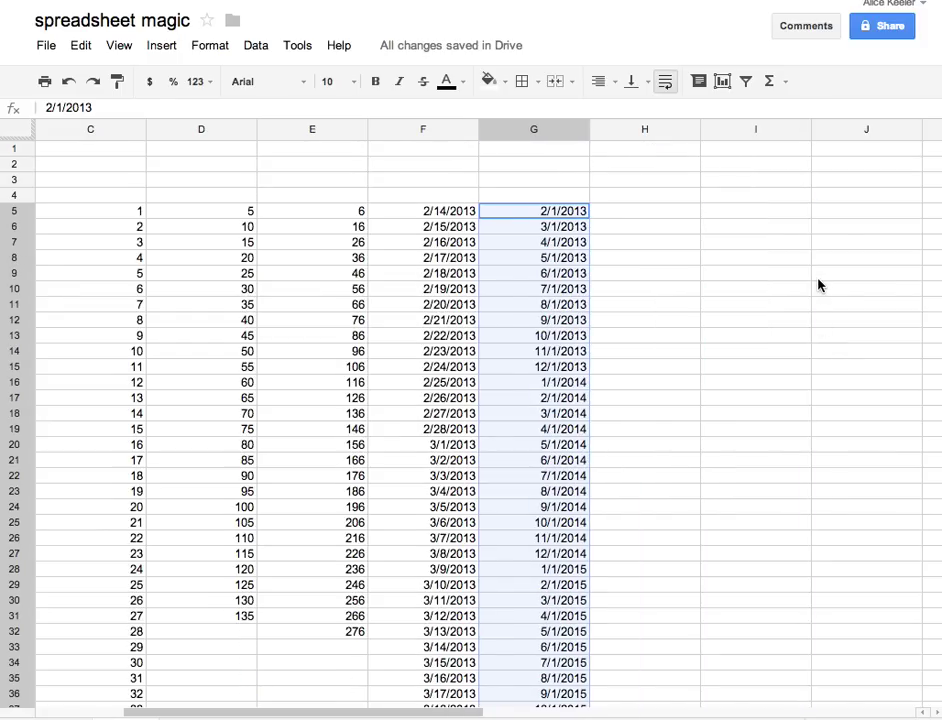
pyautogui.click(669, 212)
pyautogui.write('Monday')
pyautogui.press('Return')
pyautogui.write('Tuesday')
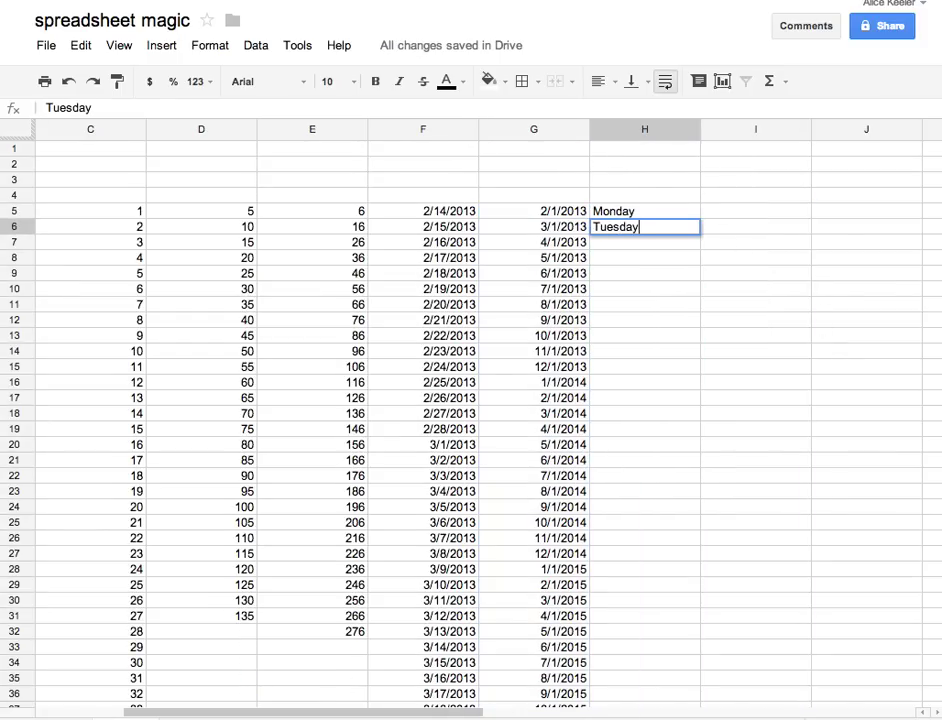
pyautogui.press('Return')
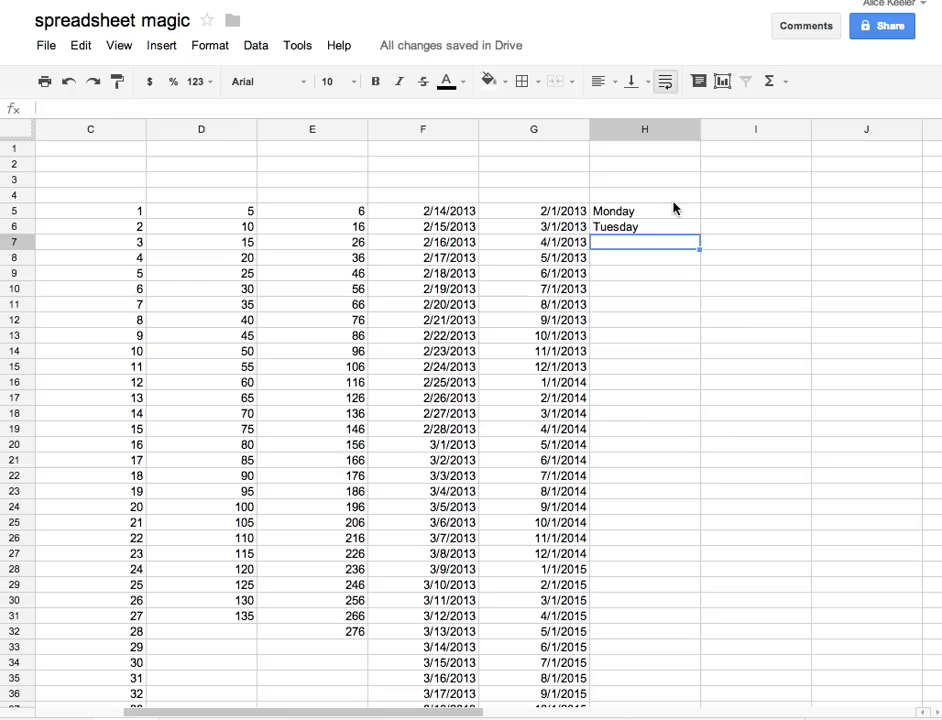
pyautogui.moveTo(674, 211); pyautogui.dragTo(703, 593)
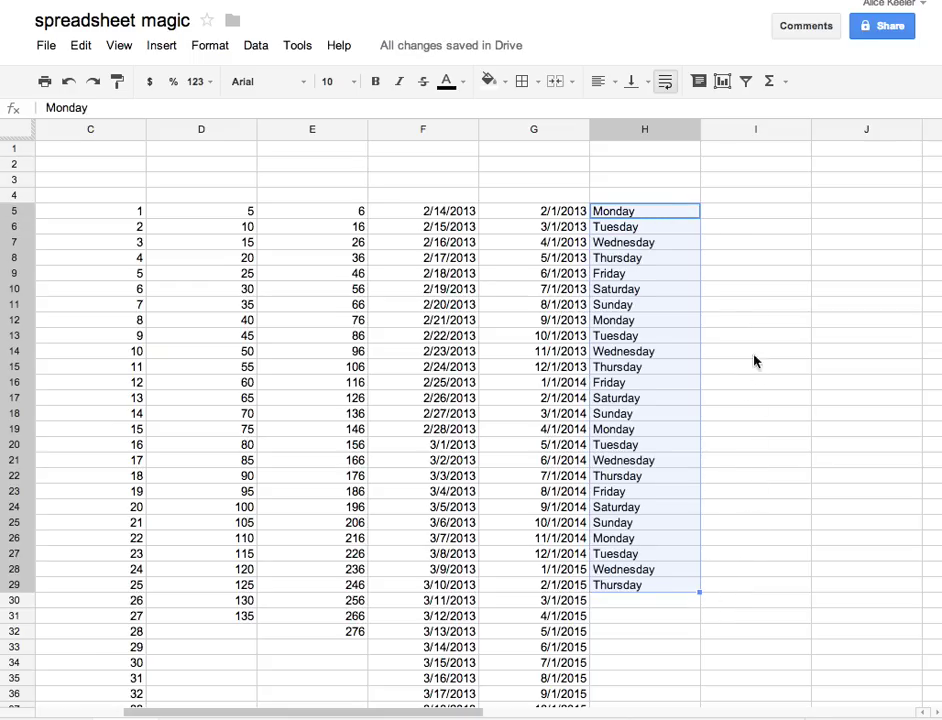
# Enter 5 in cell I5 and fill that single value down column I to row 21
pyautogui.click(755, 216)
pyautogui.write('5')
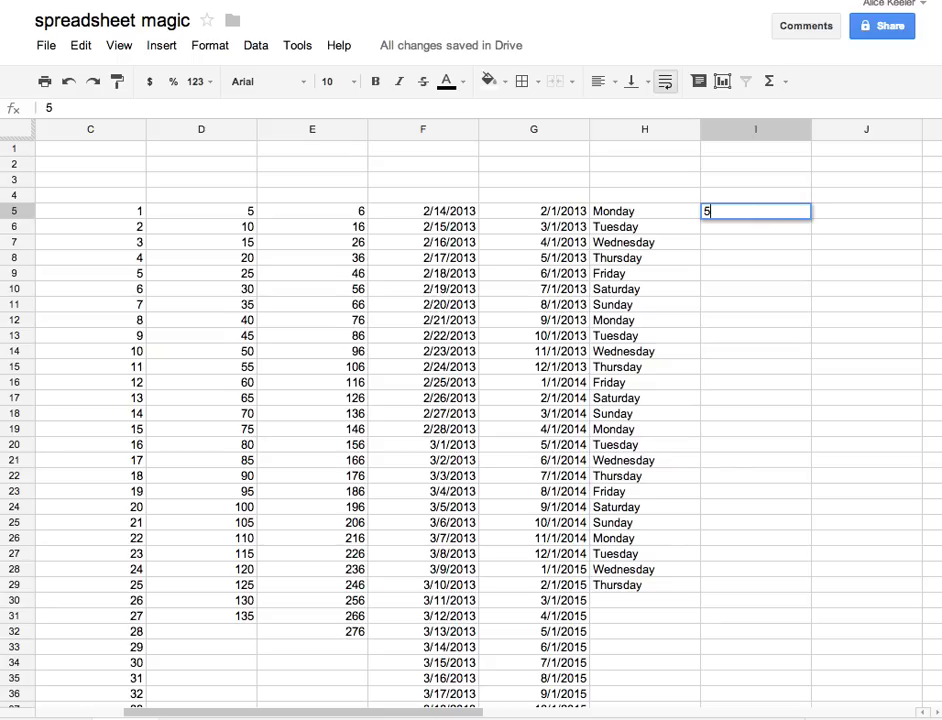
pyautogui.press('Return')
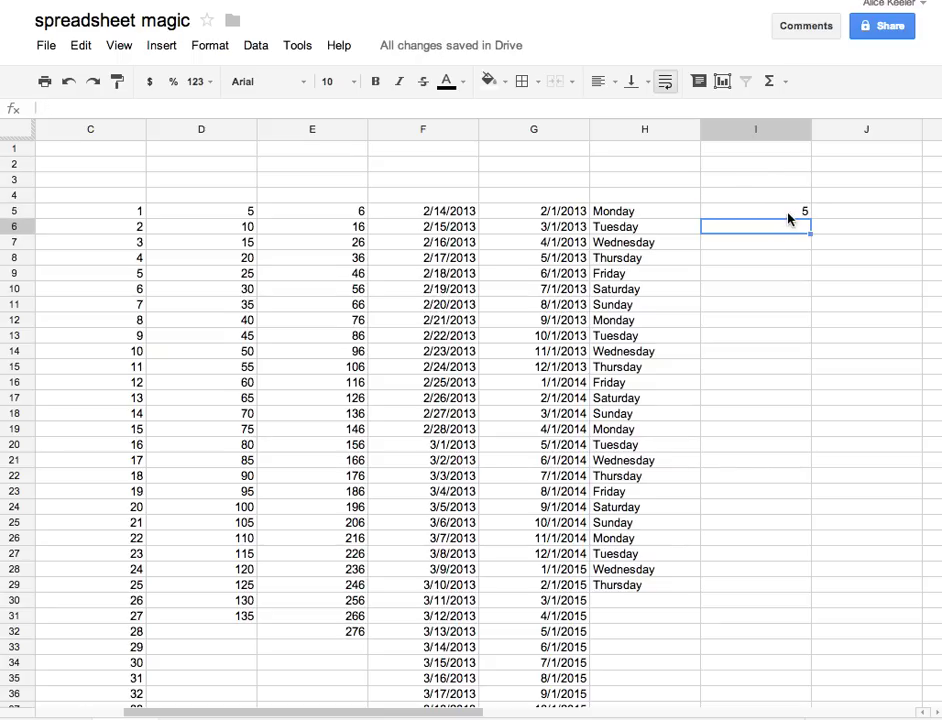
pyautogui.click(788, 210)
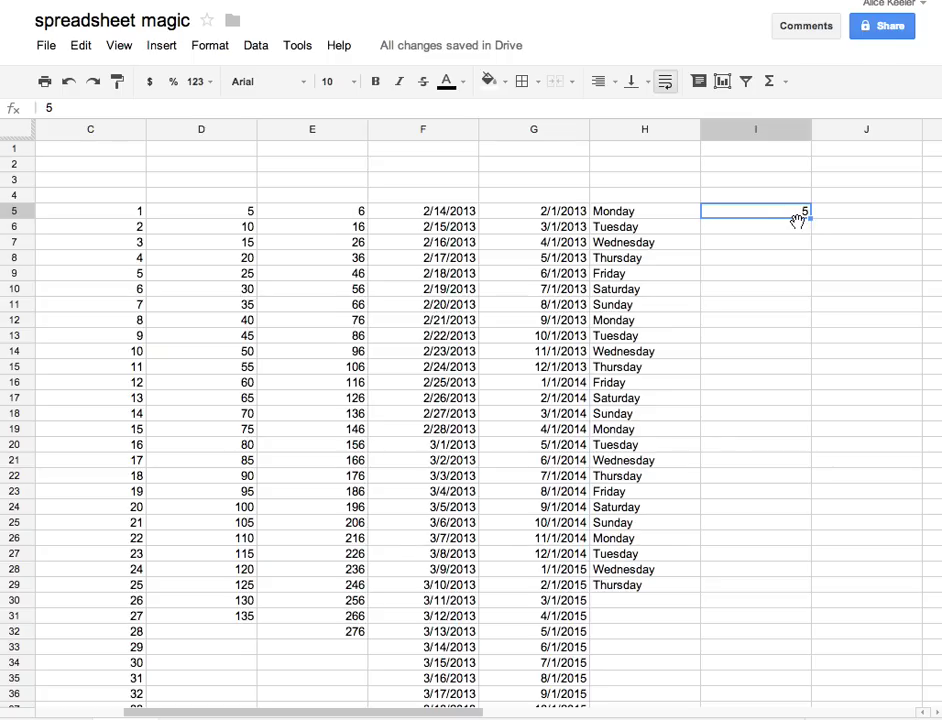
pyautogui.moveTo(797, 220); pyautogui.dragTo(786, 460)
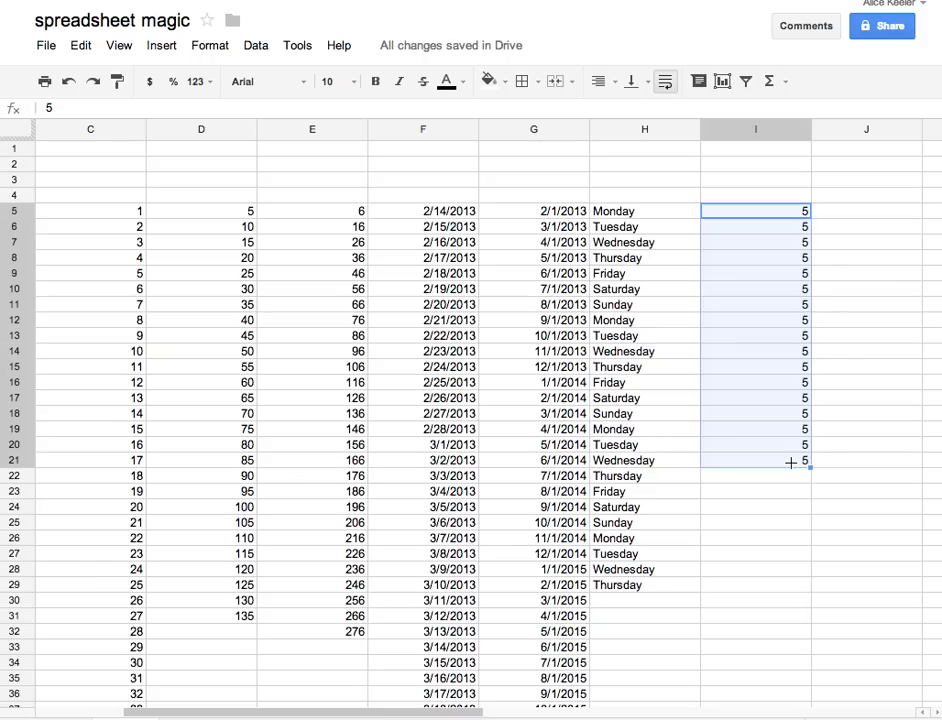
# Enter a first name in lowercase in cell J5 and fill it down column J to row 22
pyautogui.click(871, 209)
pyautogui.write('alice')
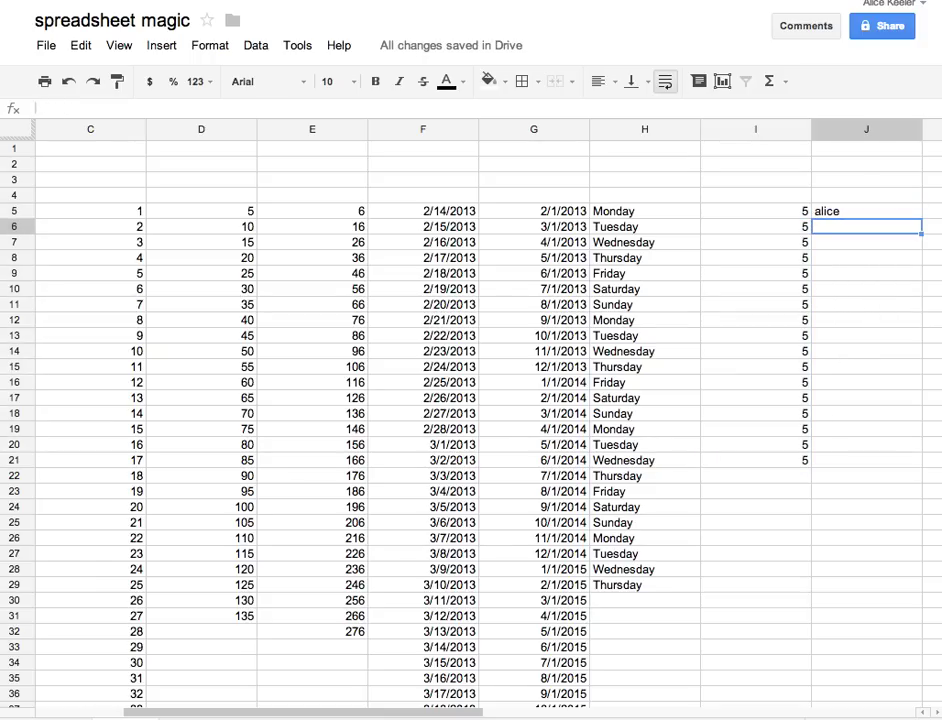
pyautogui.click(919, 213)
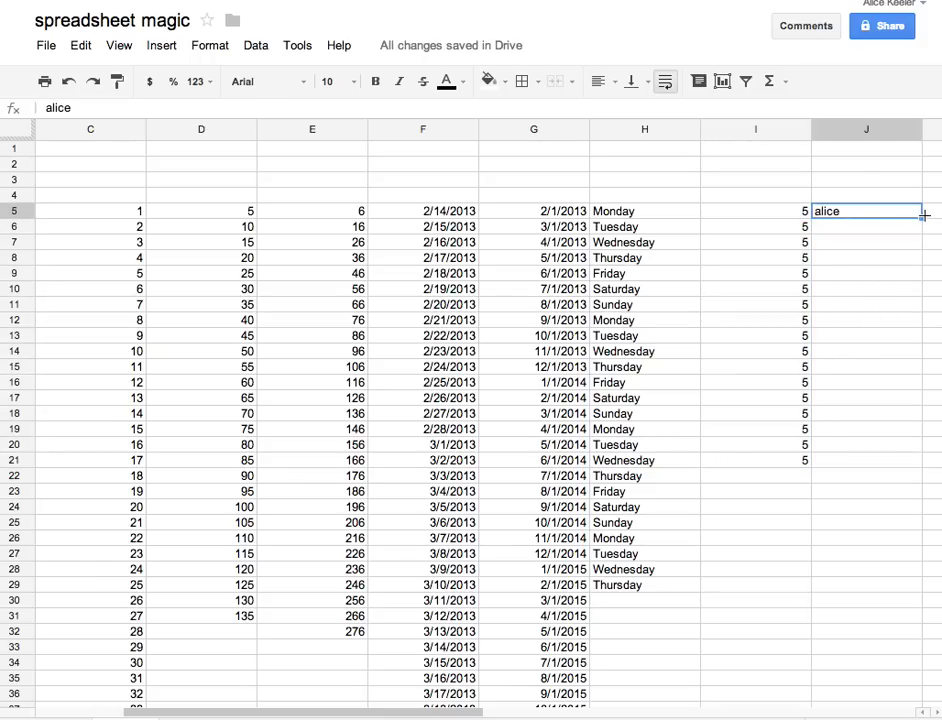
pyautogui.moveTo(924, 218); pyautogui.dragTo(925, 469)
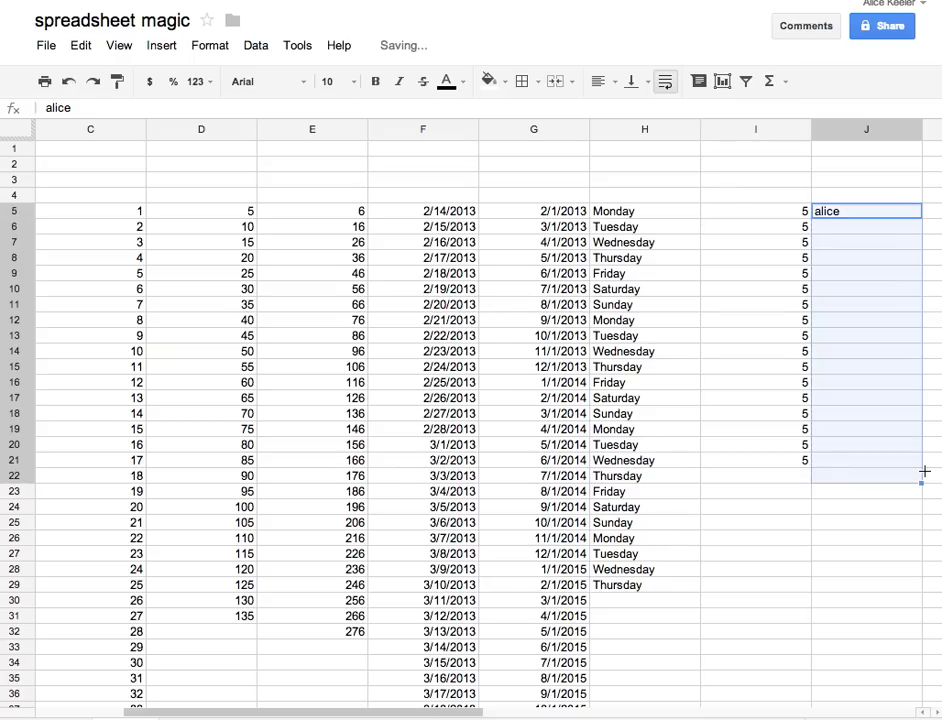
# Enter the starting values 1 and 2 in cells K5 and K6
pyautogui.hscroll(2, 862, 480)
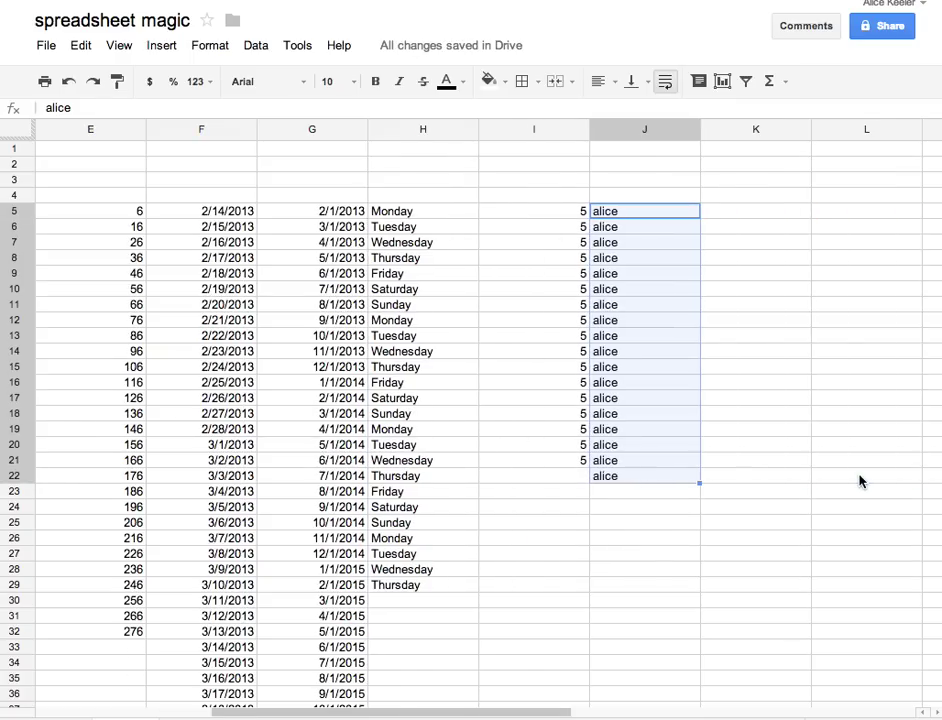
pyautogui.hscroll(1, 859, 482)
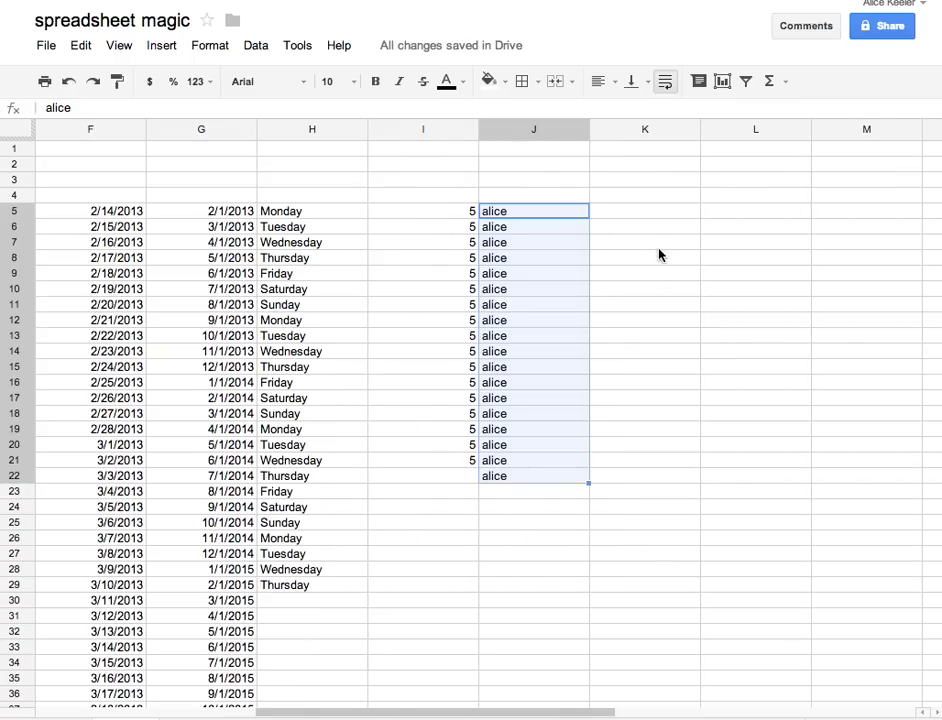
pyautogui.click(648, 211)
pyautogui.write('1')
pyautogui.press('Return')
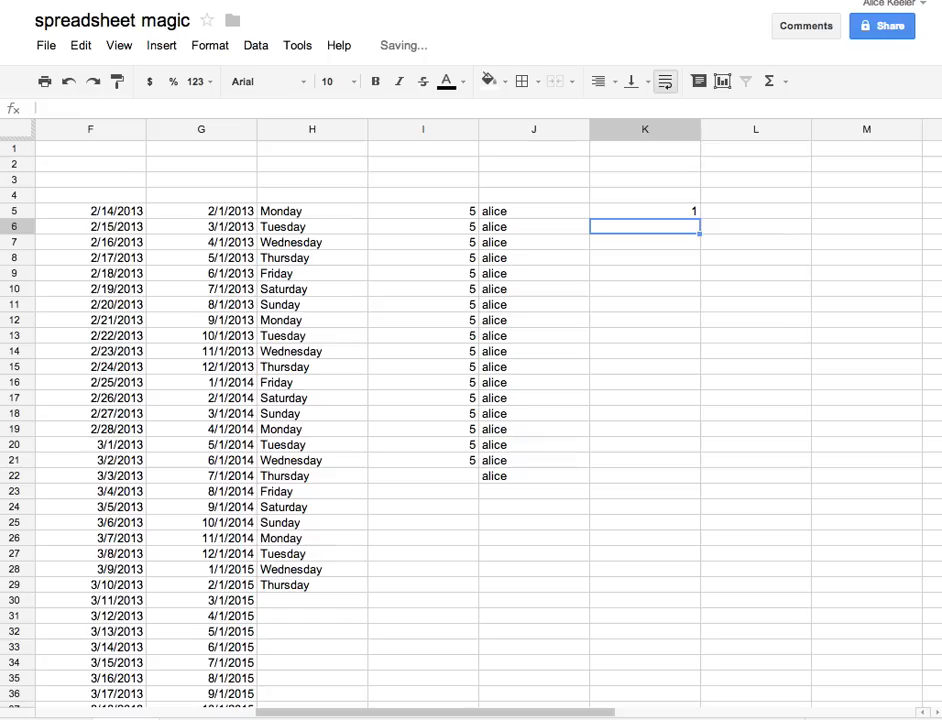
pyautogui.write('2')
pyautogui.press('Return')
# Fill down column K to row 31 from cell K6 alone
pyautogui.click(652, 231)
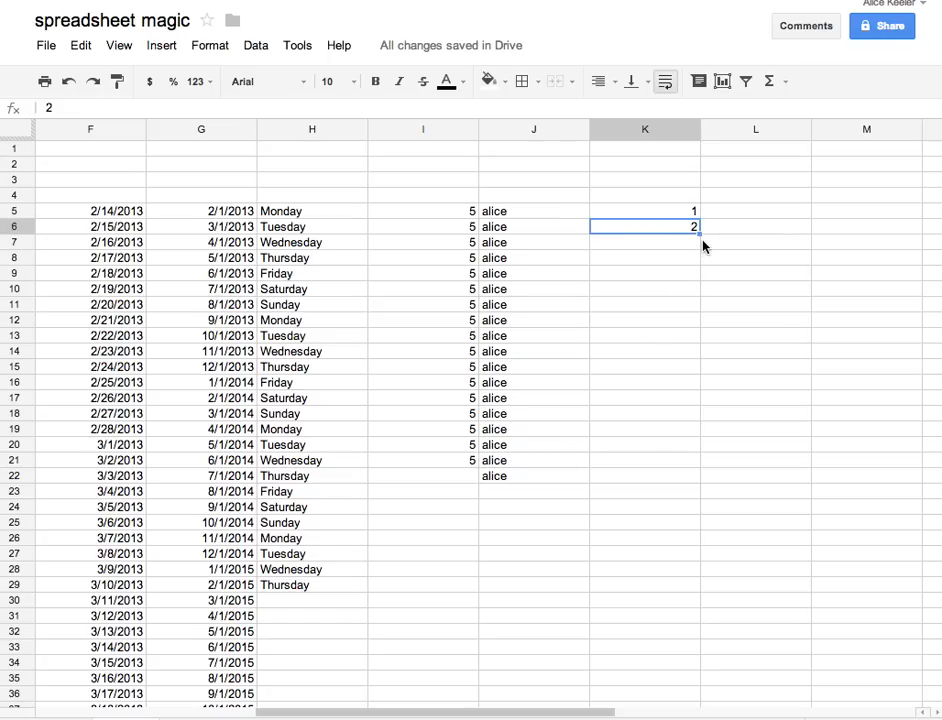
pyautogui.moveTo(698, 232); pyautogui.dragTo(677, 616)
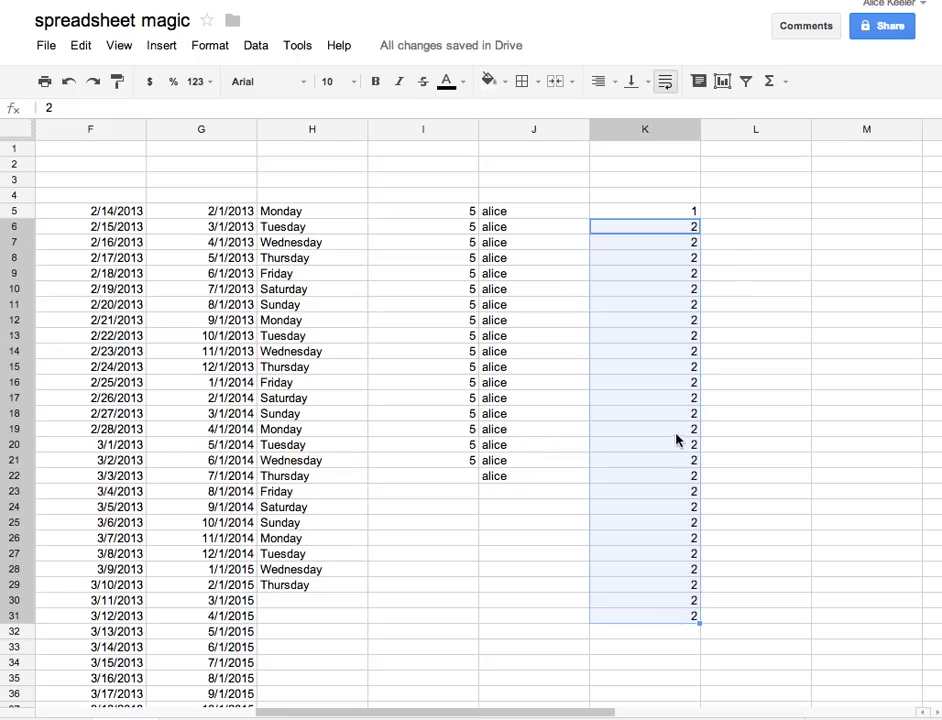
# Autofill the number sequence from both starting cells K5:K6 down column K to row 32
pyautogui.click(675, 212)
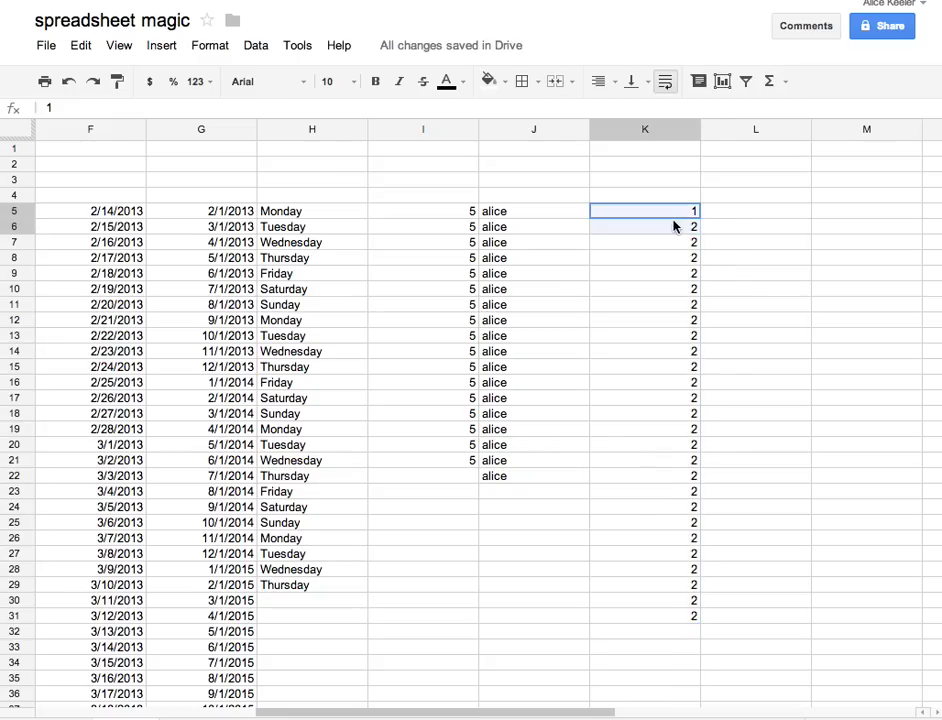
pyautogui.moveTo(675, 227); pyautogui.dragTo(674, 226)
pyautogui.moveTo(699, 234); pyautogui.dragTo(657, 625)
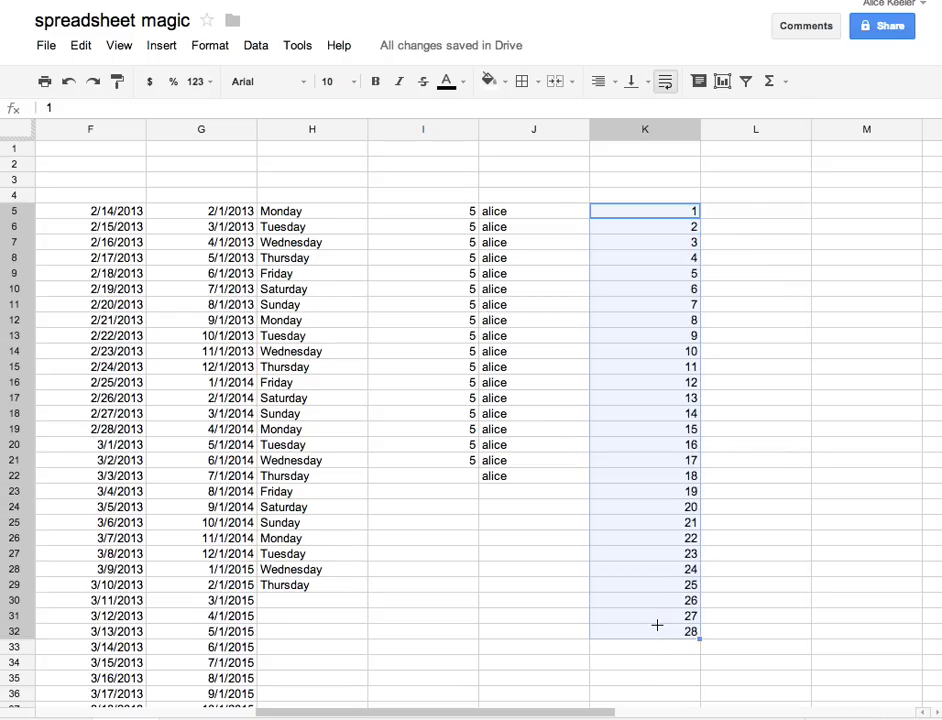